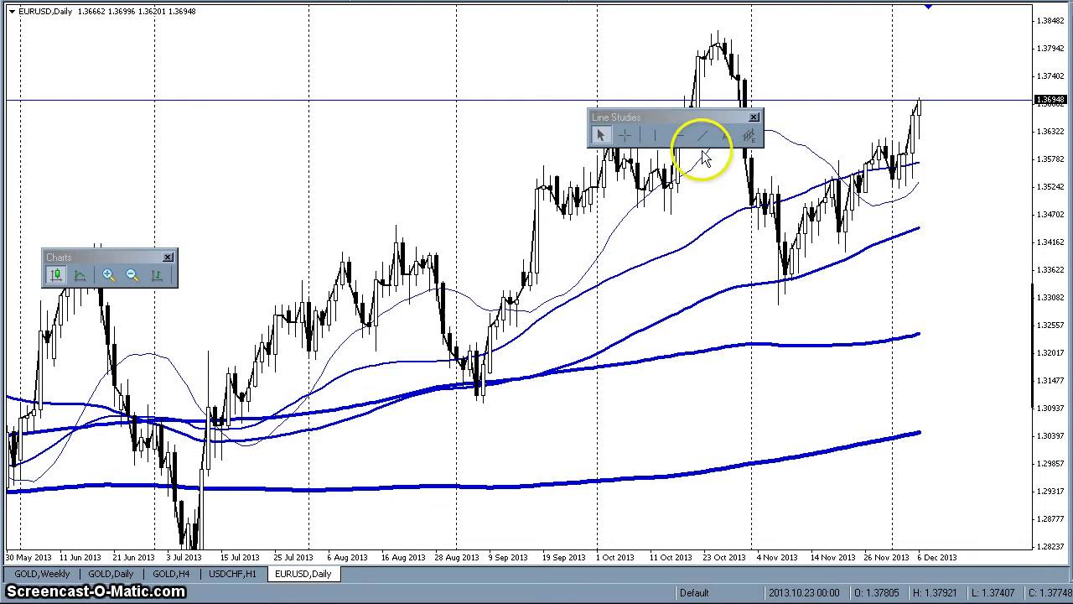
- Place a horizontal support line at about 1.30805 on the July low, then return to candlesticks
{"action": "left_click", "coordinate": [515, 98]}
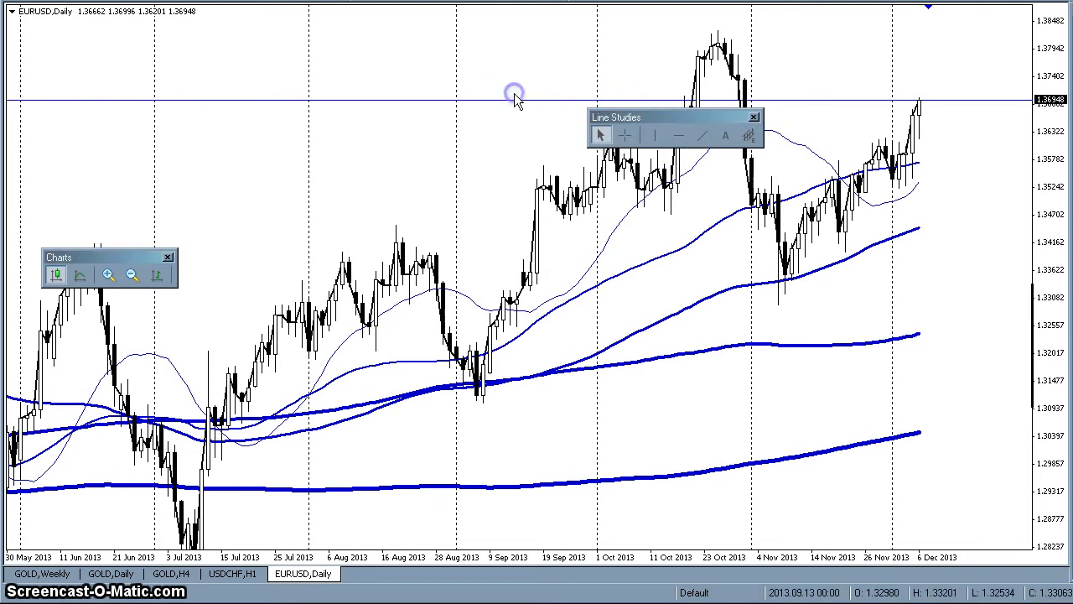
{"action": "left_click", "coordinate": [80, 277]}
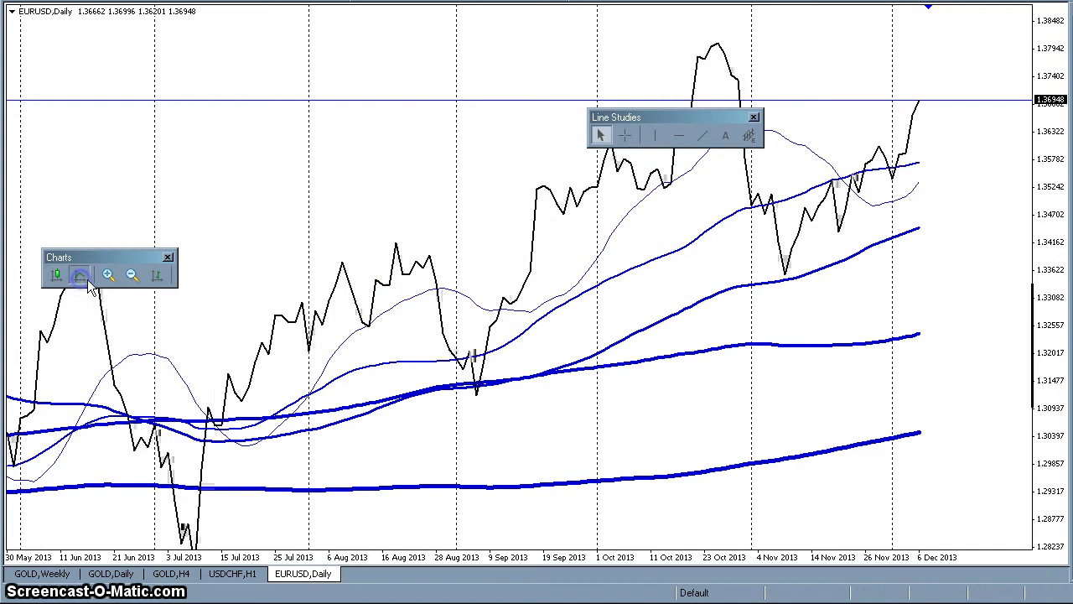
{"action": "left_click", "coordinate": [679, 135]}
{"action": "left_click", "coordinate": [163, 416]}
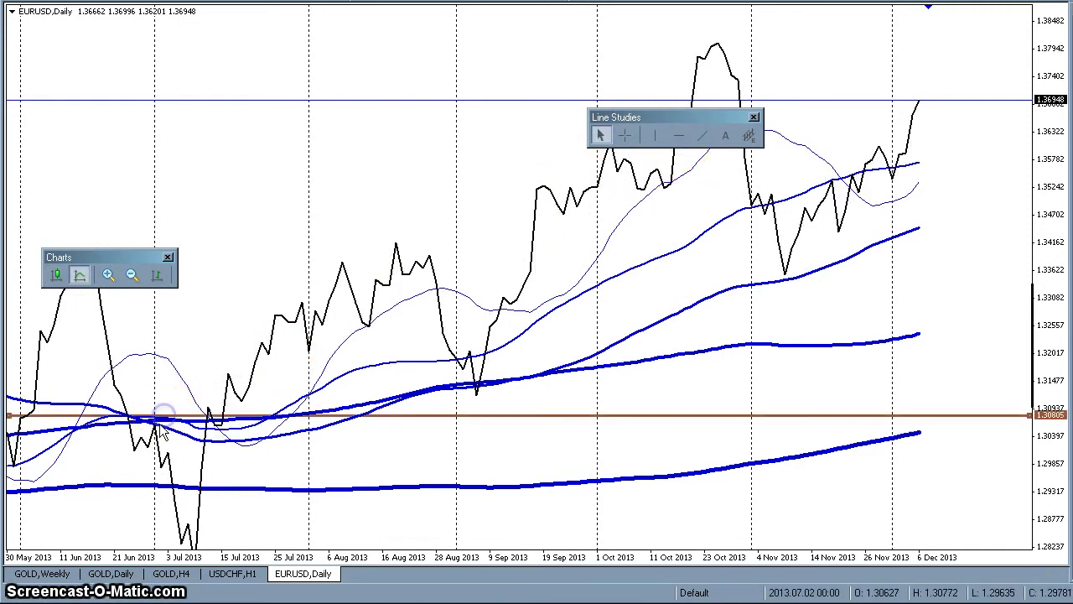
{"action": "left_click_drag", "start_coordinate": [300, 455], "coordinate": [303, 427]}
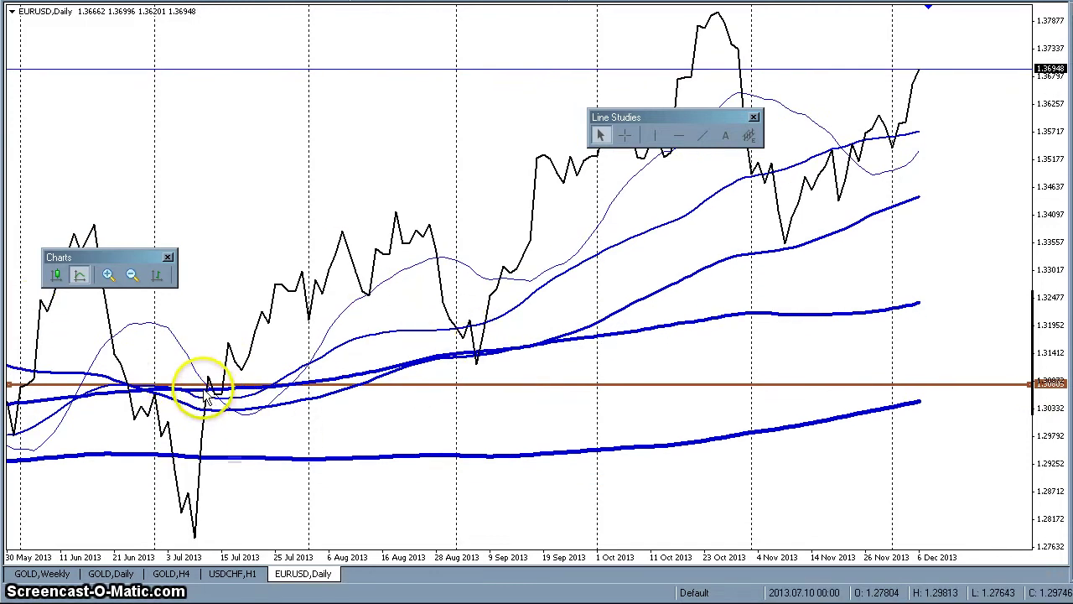
{"action": "left_click", "coordinate": [56, 276]}
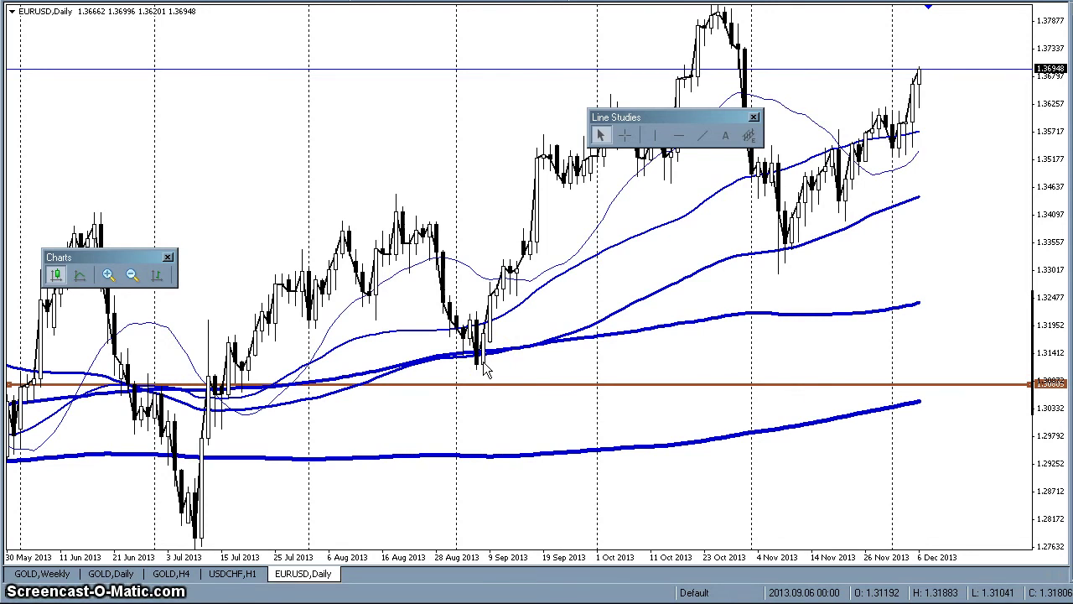
- Move the Line Studies toolbar to the upper left and shift the chart down to show lower prices
{"action": "mouse_move", "coordinate": [482, 360]}
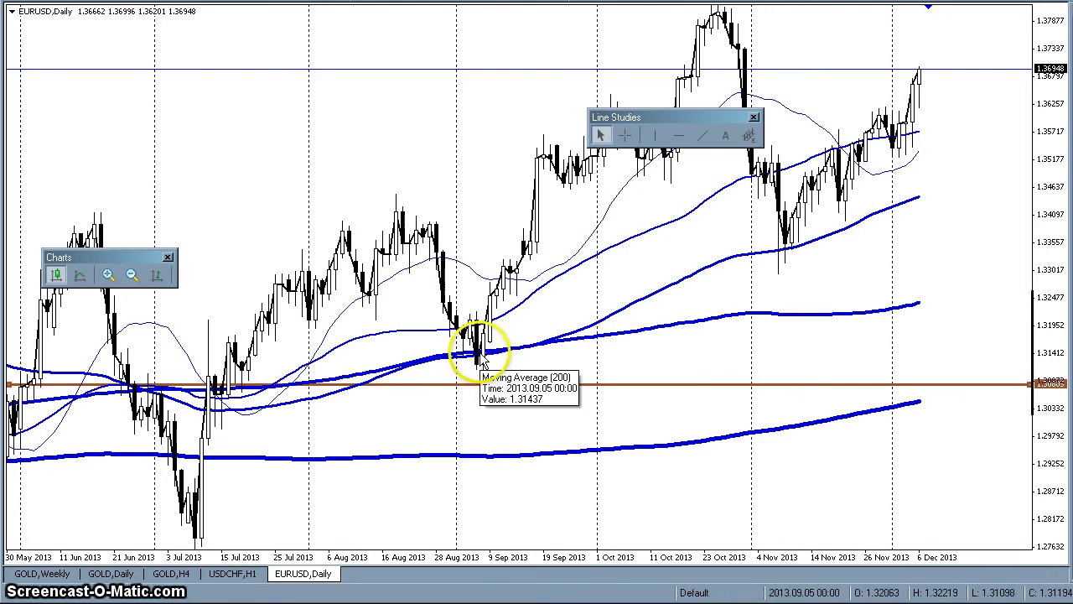
{"action": "mouse_move", "coordinate": [399, 282]}
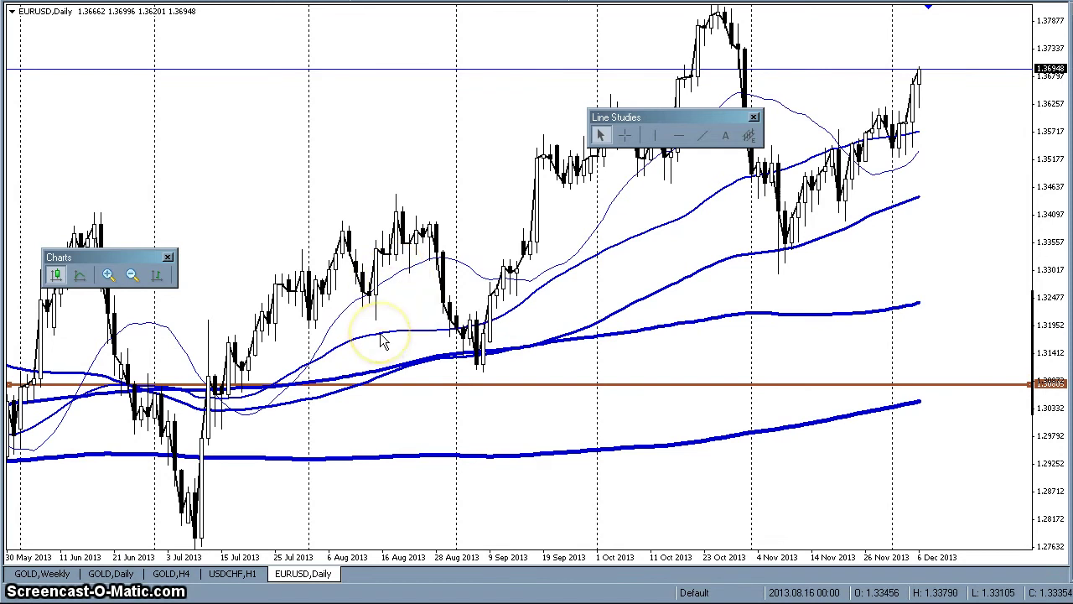
{"action": "mouse_move", "coordinate": [381, 340]}
{"action": "mouse_move", "coordinate": [383, 338]}
{"action": "left_mouse_down"}
{"action": "mouse_move", "coordinate": [451, 340]}
{"action": "mouse_move", "coordinate": [503, 319]}
{"action": "mouse_move", "coordinate": [455, 313]}
{"action": "mouse_move", "coordinate": [481, 323]}
{"action": "mouse_move", "coordinate": [524, 222]}
{"action": "mouse_move", "coordinate": [640, 139]}
{"action": "mouse_move", "coordinate": [726, 40]}
{"action": "left_mouse_up"}
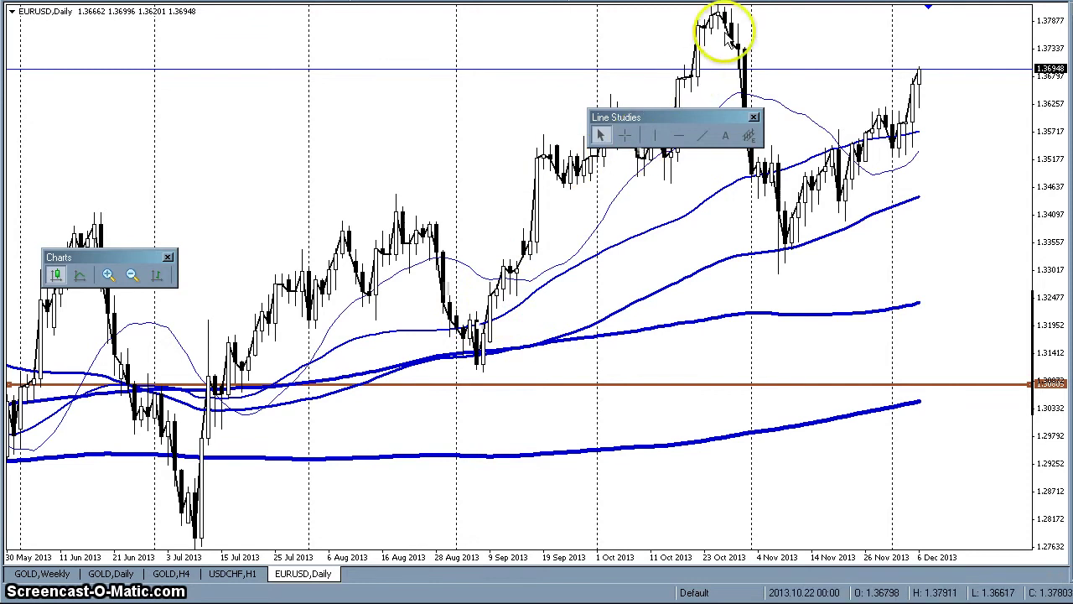
{"action": "left_click_drag", "start_coordinate": [682, 113], "coordinate": [322, 75]}
{"action": "left_click_drag", "start_coordinate": [552, 124], "coordinate": [469, 346]}
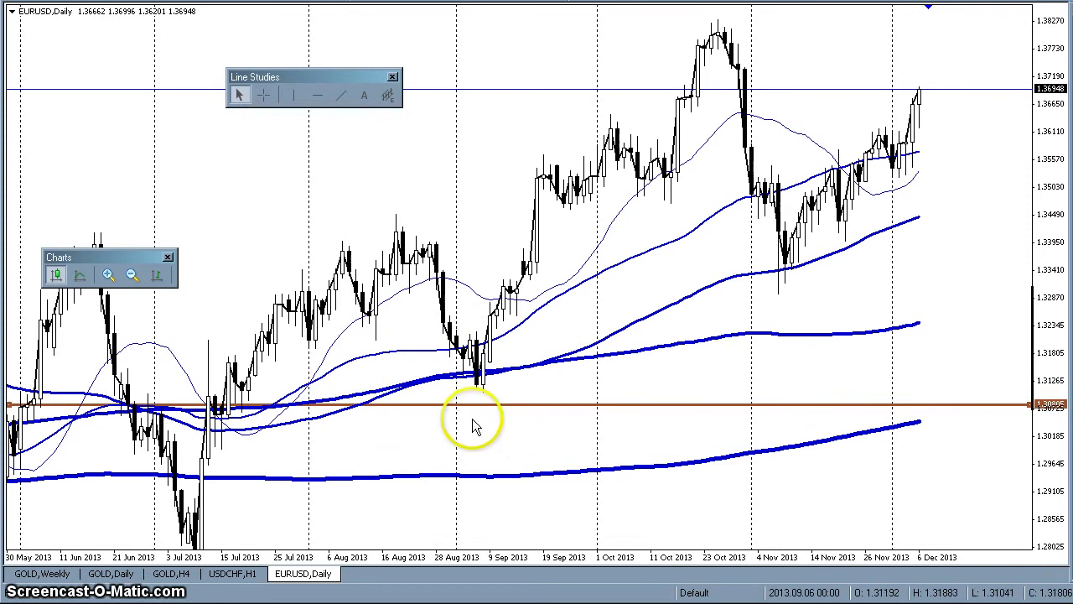
- Move the Charts toolbar to the middle right, clear of the early candles
{"action": "mouse_move", "coordinate": [315, 425]}
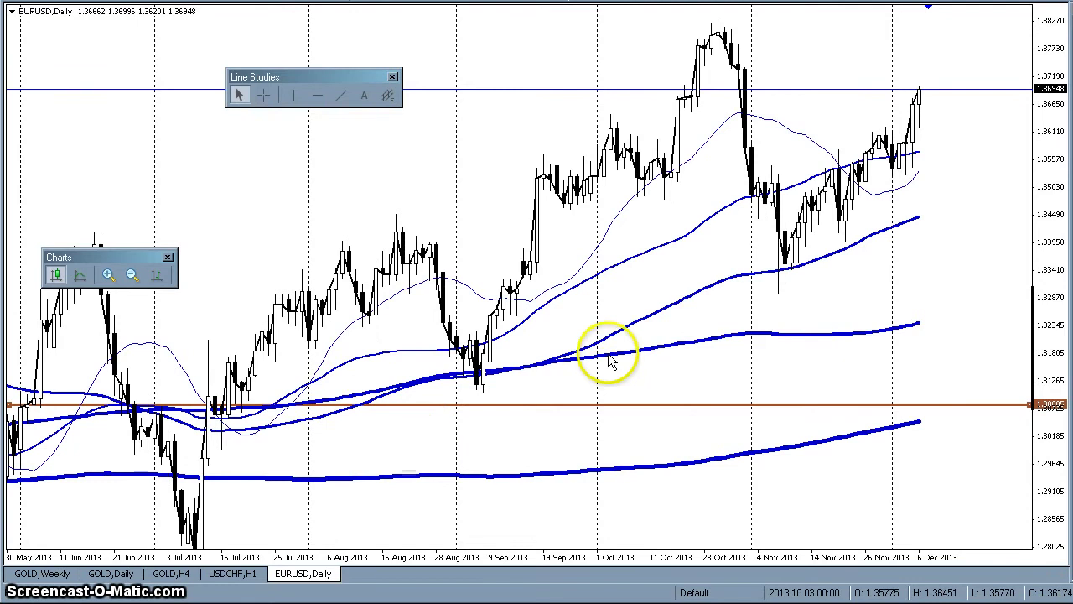
{"action": "mouse_move", "coordinate": [612, 359]}
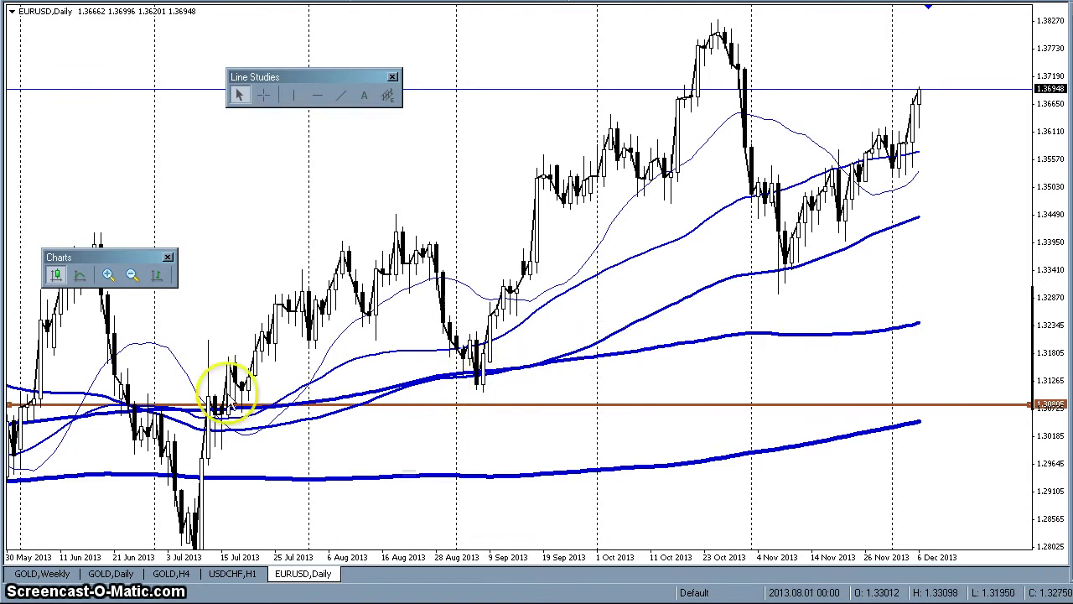
{"action": "left_click", "coordinate": [242, 209]}
{"action": "left_click_drag", "start_coordinate": [242, 209], "coordinate": [240, 151]}
{"action": "left_click_drag", "start_coordinate": [137, 256], "coordinate": [770, 239]}
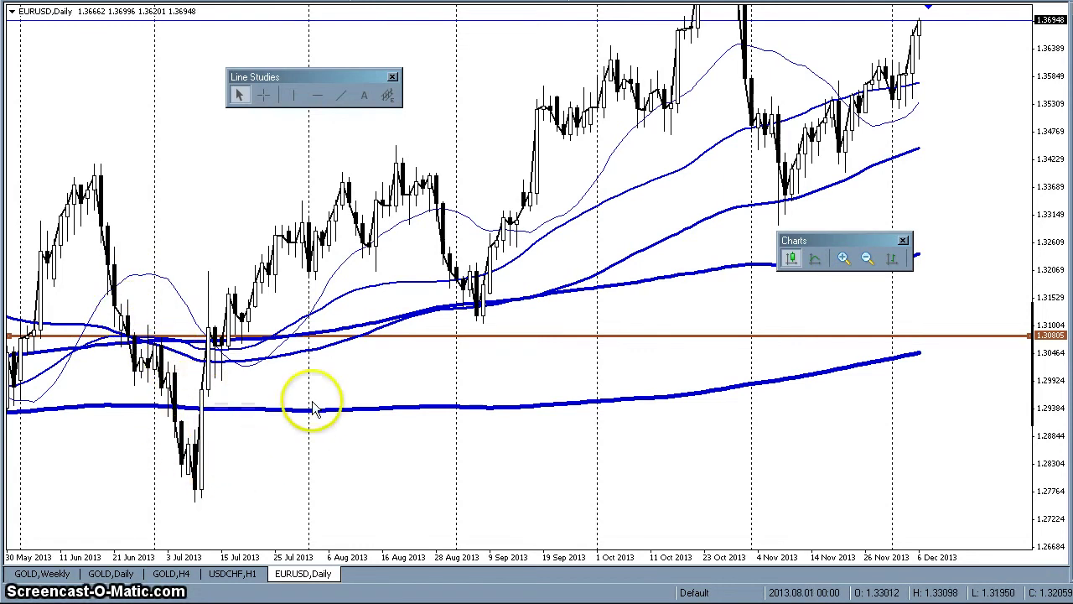
- Rescale the price axis and shift the chart down so prices near 1.36948 show
{"action": "left_click_drag", "start_coordinate": [221, 471], "coordinate": [197, 460]}
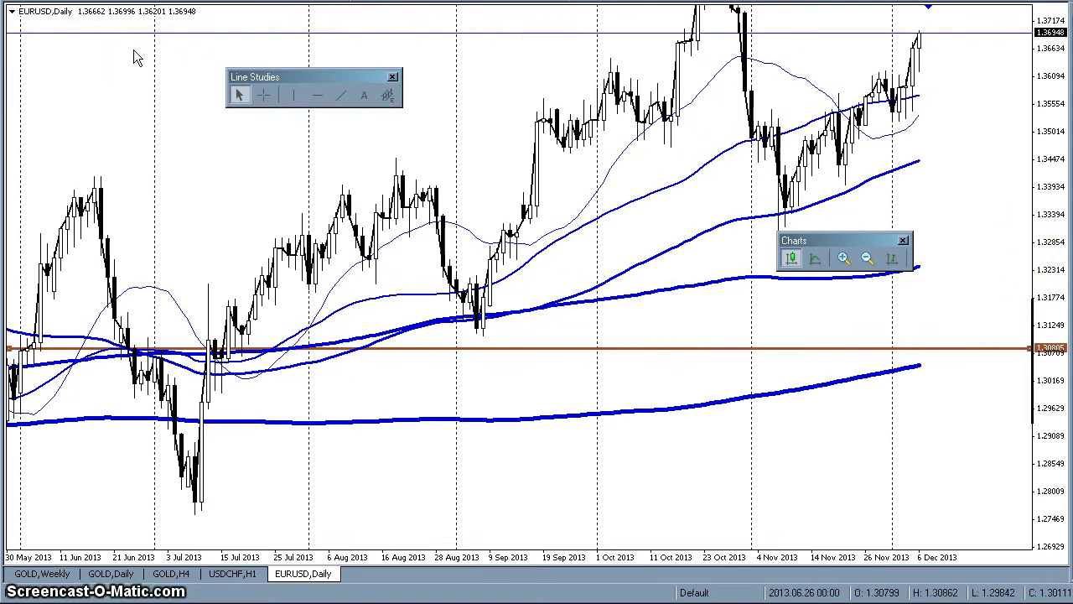
{"action": "mouse_move", "coordinate": [471, 342]}
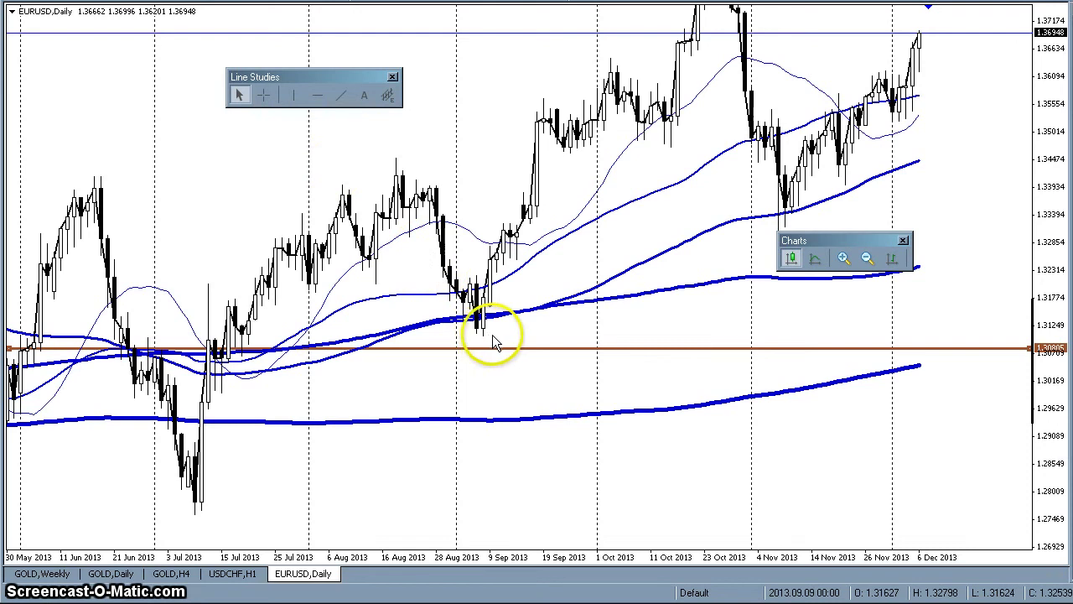
{"action": "left_click", "coordinate": [479, 361]}
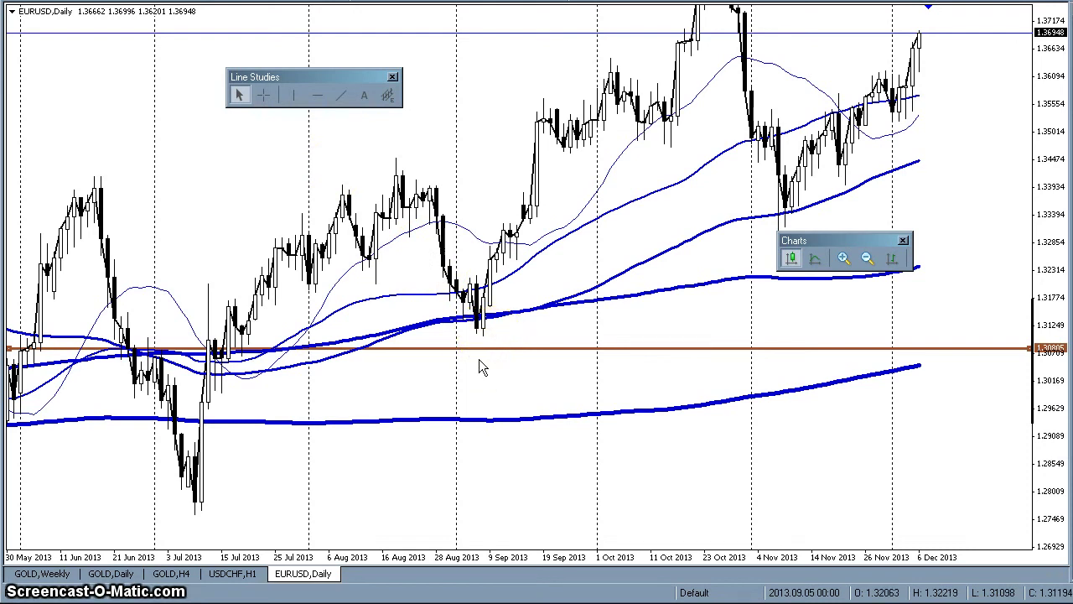
{"action": "left_click_drag", "start_coordinate": [713, 134], "coordinate": [669, 216]}
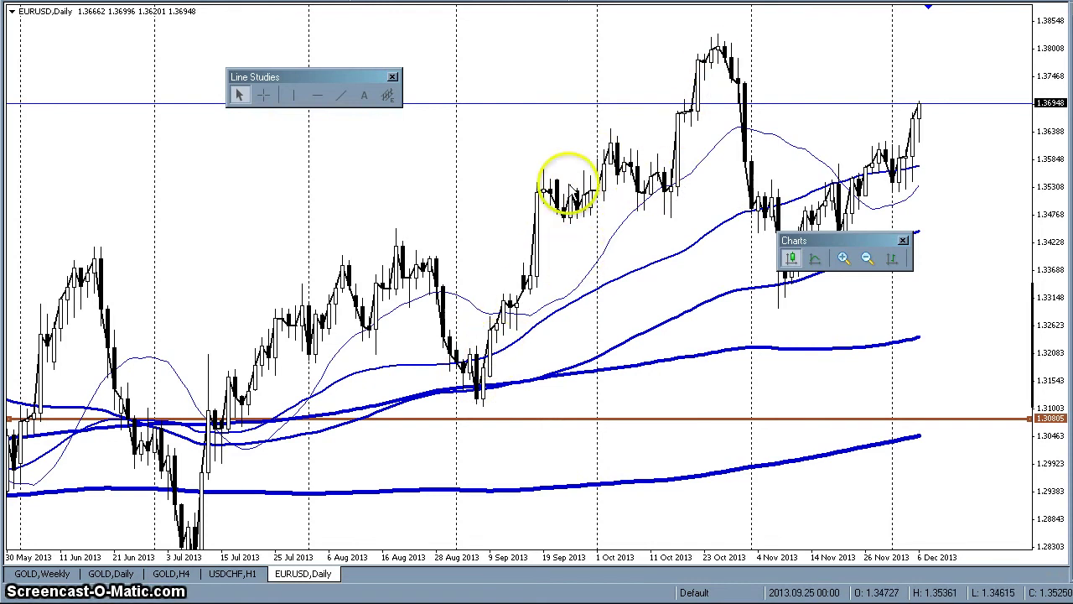
- Move the Charts toolbar left, zoom out once and pan to show November 2012 onward
{"action": "mouse_move", "coordinate": [540, 196]}
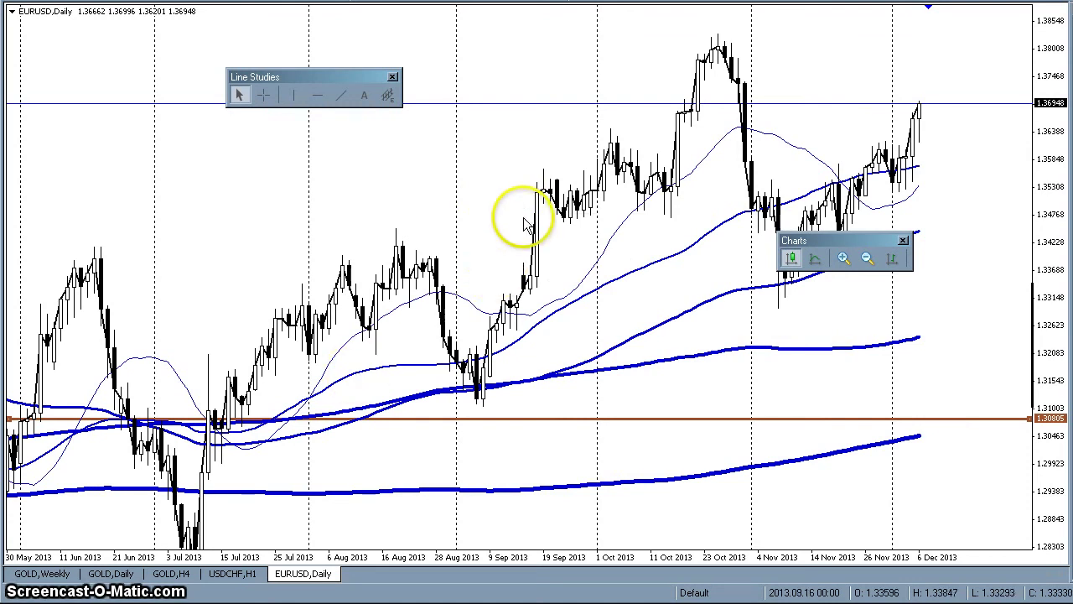
{"action": "left_click_drag", "start_coordinate": [855, 245], "coordinate": [233, 168]}
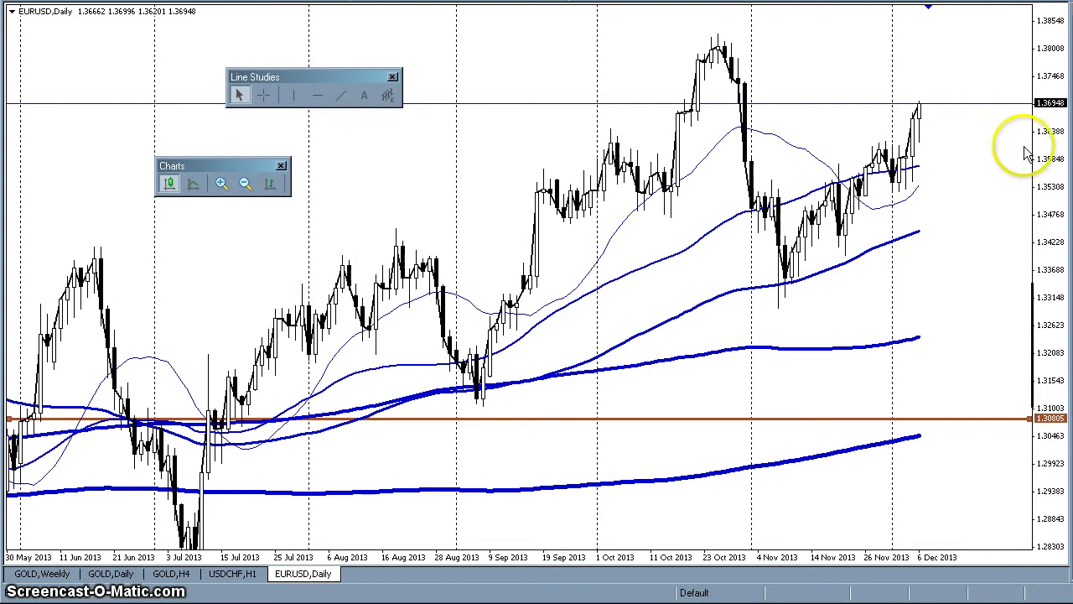
{"action": "left_click_drag", "start_coordinate": [1054, 154], "coordinate": [1044, 125]}
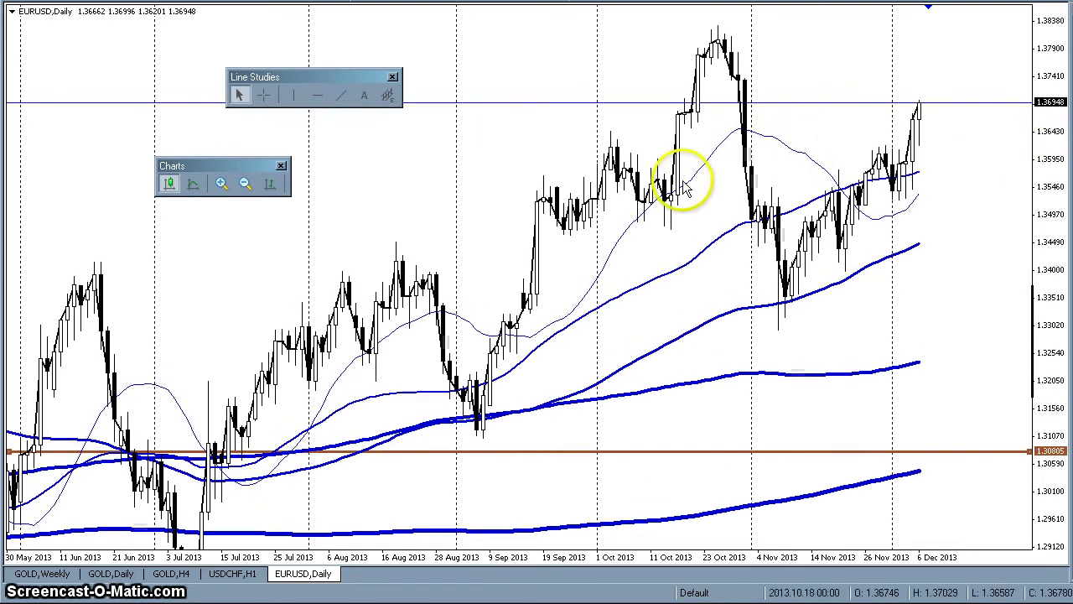
{"action": "left_click_drag", "start_coordinate": [478, 153], "coordinate": [412, 218]}
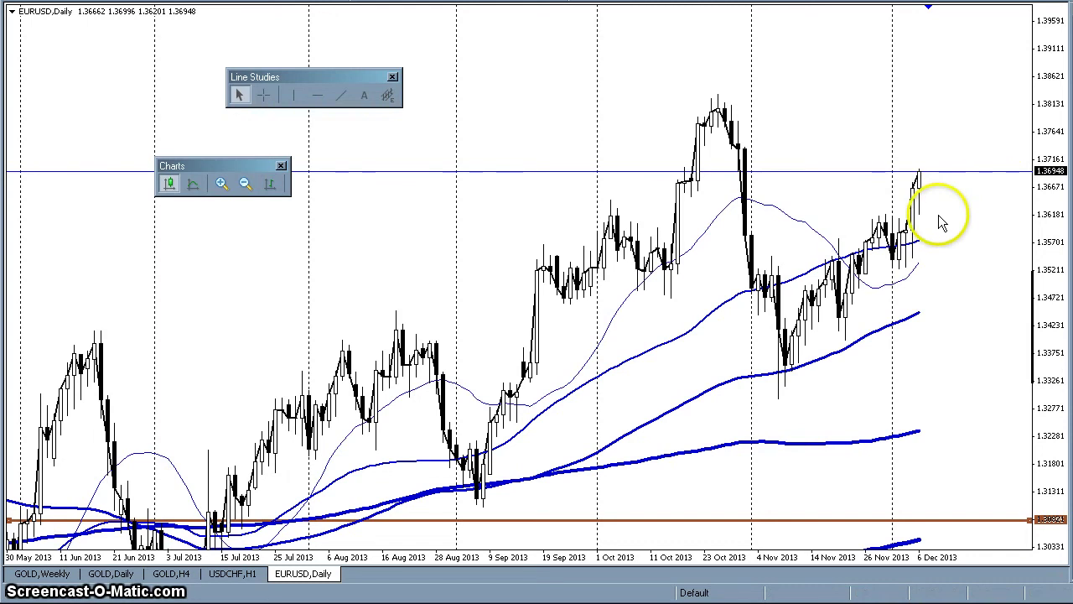
{"action": "left_click_drag", "start_coordinate": [491, 216], "coordinate": [441, 148]}
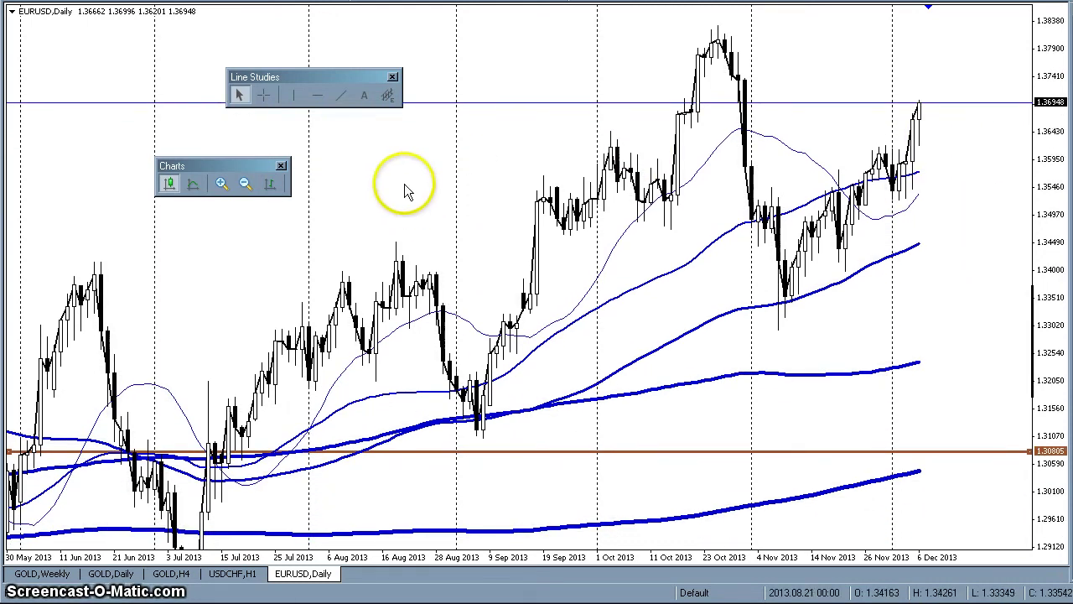
{"action": "left_click", "coordinate": [244, 183]}
{"action": "left_click_drag", "start_coordinate": [474, 263], "coordinate": [495, 138]}
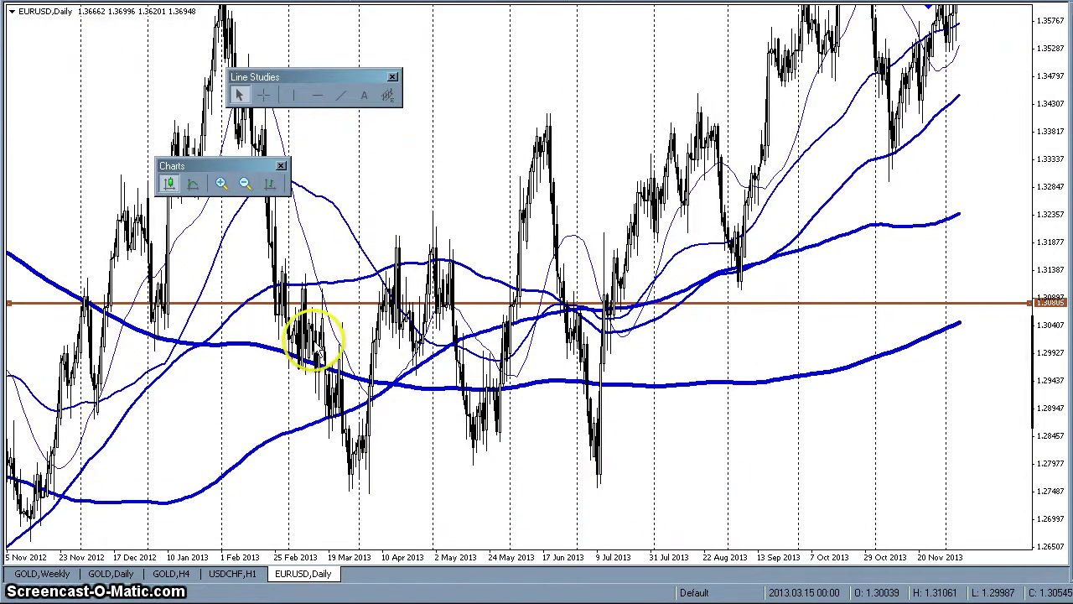
- Read the MA(100) value, then drag the orange horizontal level to about 1.3072
{"action": "left_click_drag", "start_coordinate": [239, 412], "coordinate": [213, 411]}
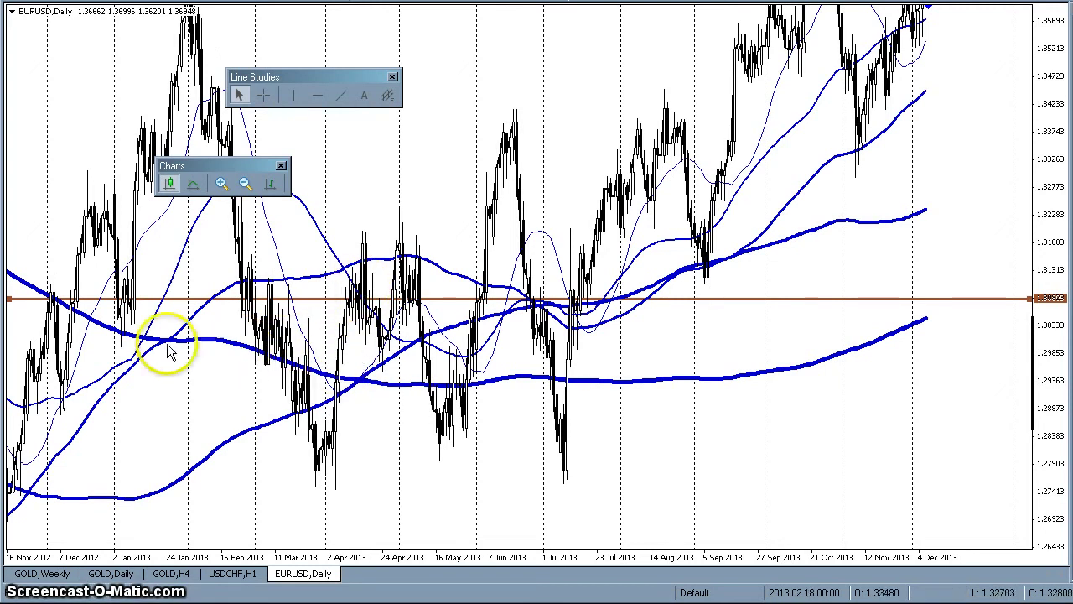
{"action": "mouse_move", "coordinate": [141, 347]}
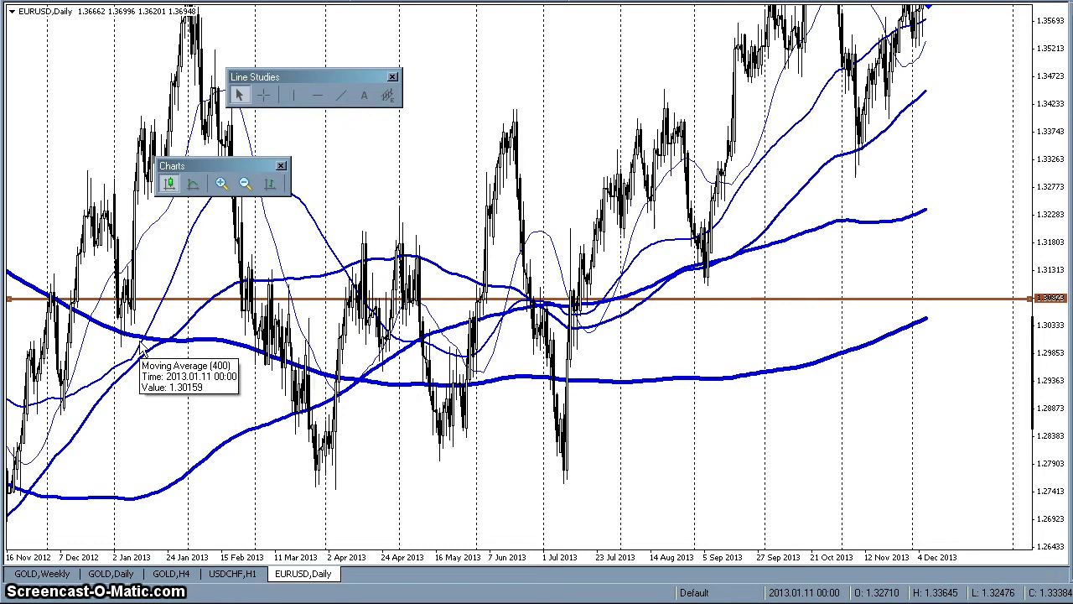
{"action": "mouse_move", "coordinate": [128, 379]}
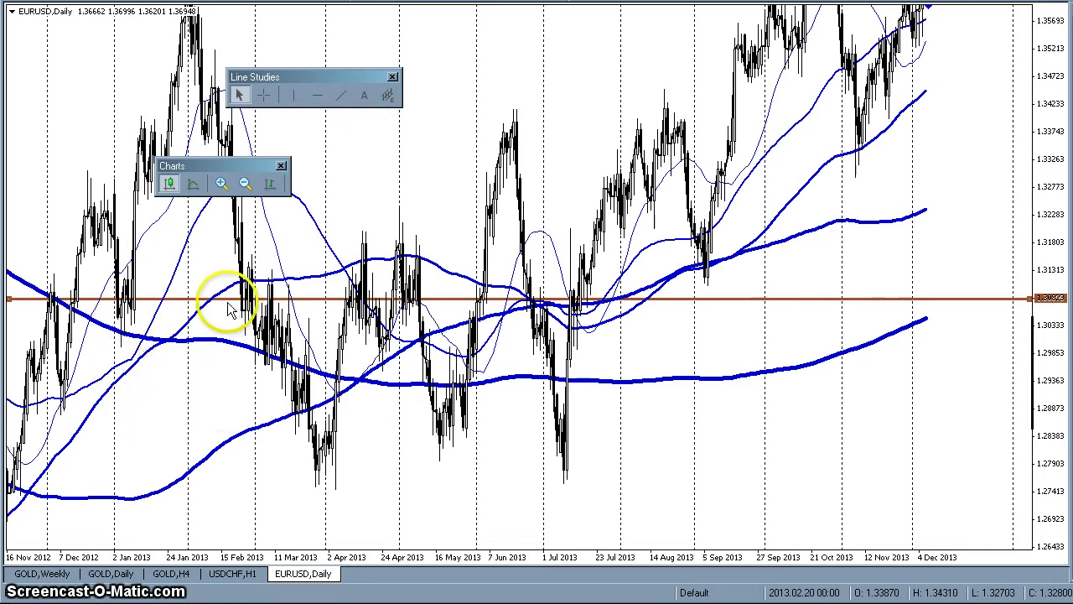
{"action": "mouse_move", "coordinate": [248, 289]}
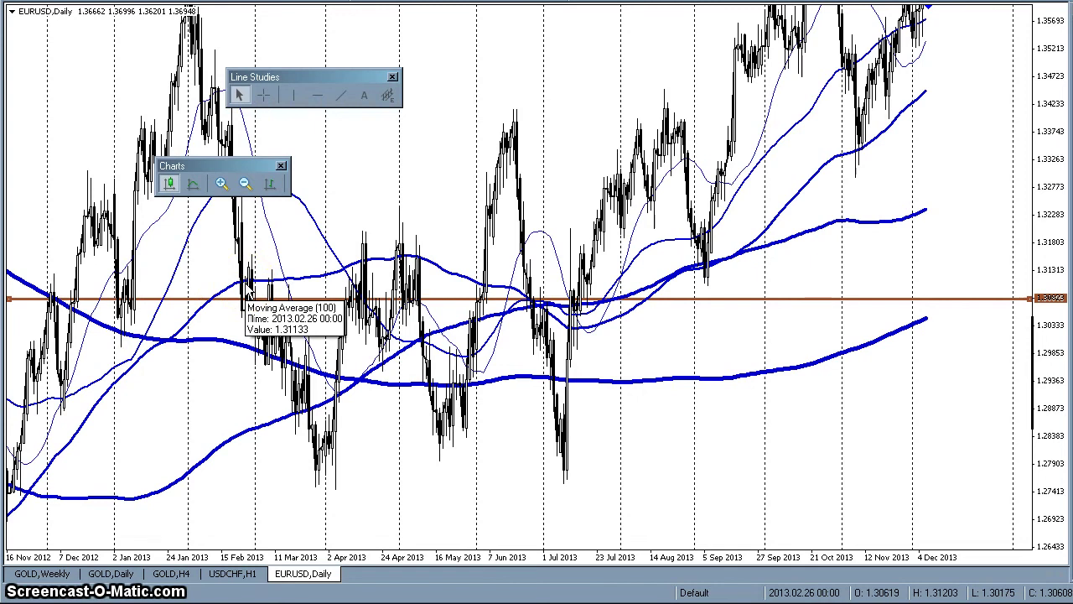
{"action": "left_click", "coordinate": [276, 289]}
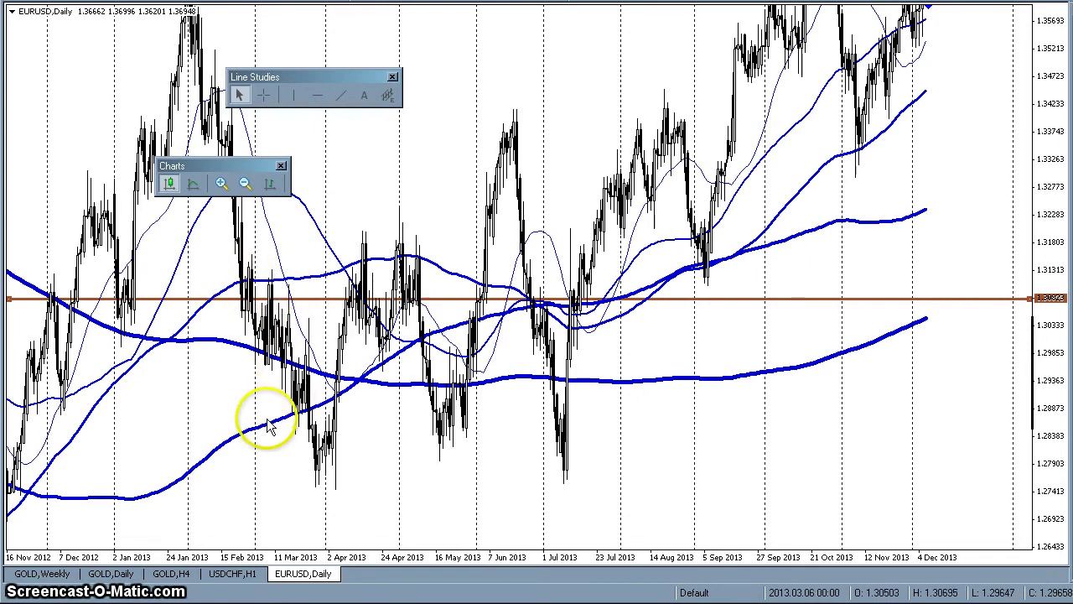
{"action": "mouse_move", "coordinate": [267, 430]}
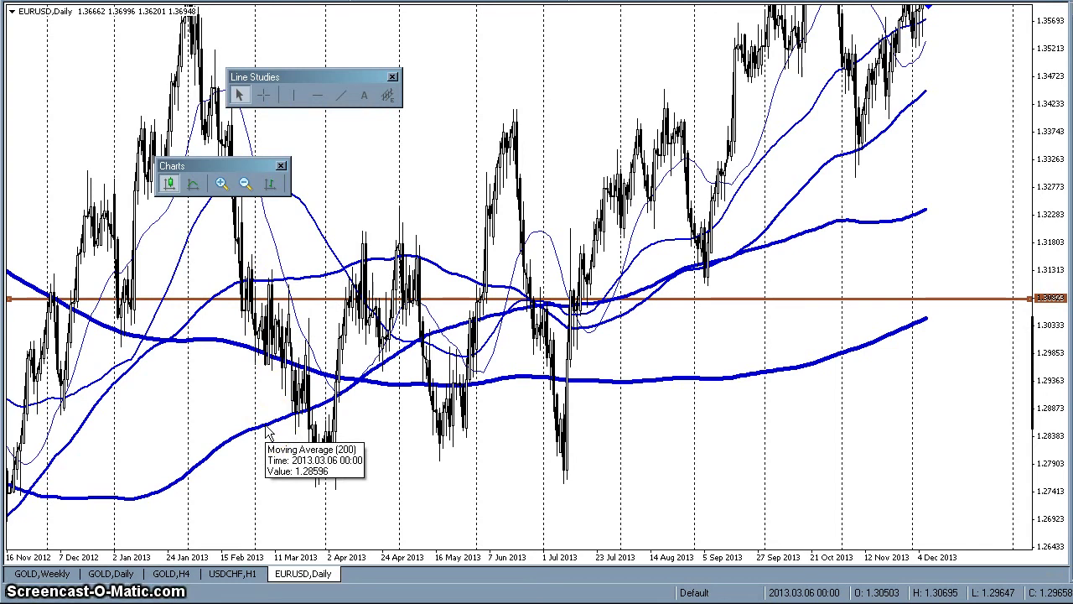
{"action": "left_click", "coordinate": [149, 354]}
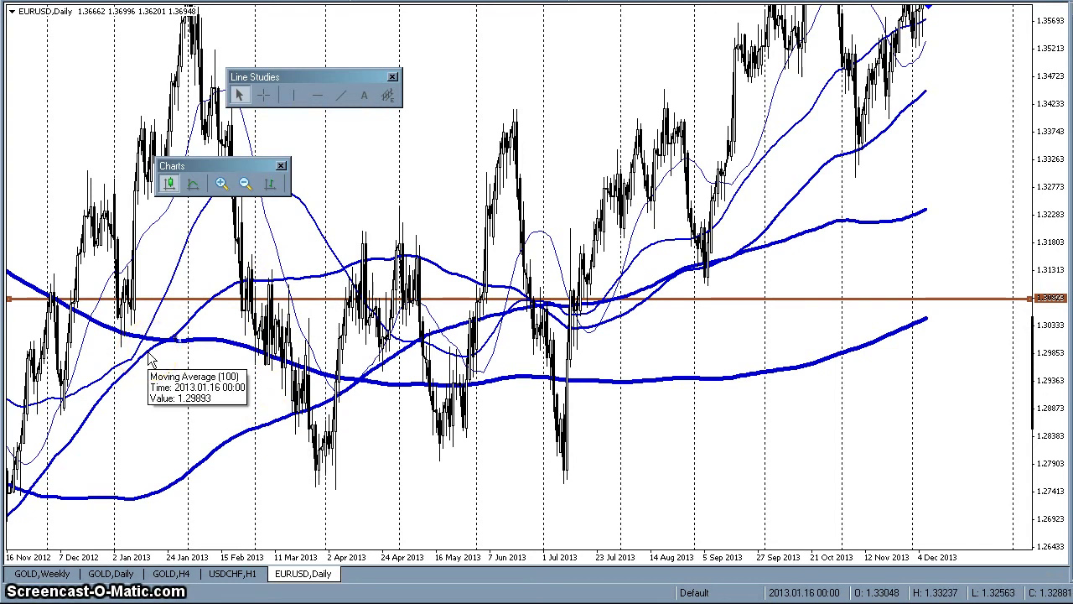
{"action": "mouse_move", "coordinate": [149, 354]}
{"action": "left_mouse_down"}
{"action": "mouse_move", "coordinate": [294, 308]}
{"action": "mouse_move", "coordinate": [352, 259]}
{"action": "mouse_move", "coordinate": [381, 251]}
{"action": "mouse_move", "coordinate": [436, 260]}
{"action": "mouse_move", "coordinate": [399, 256]}
{"action": "mouse_move", "coordinate": [443, 281]}
{"action": "mouse_move", "coordinate": [447, 303]}
{"action": "mouse_move", "coordinate": [395, 243]}
{"action": "mouse_move", "coordinate": [466, 298]}
{"action": "mouse_move", "coordinate": [565, 317]}
{"action": "mouse_move", "coordinate": [838, 315]}
{"action": "mouse_move", "coordinate": [803, 315]}
{"action": "mouse_move", "coordinate": [728, 378]}
{"action": "mouse_move", "coordinate": [725, 304]}
{"action": "left_mouse_up"}
{"action": "left_click_drag", "start_coordinate": [696, 353], "coordinate": [681, 373]}
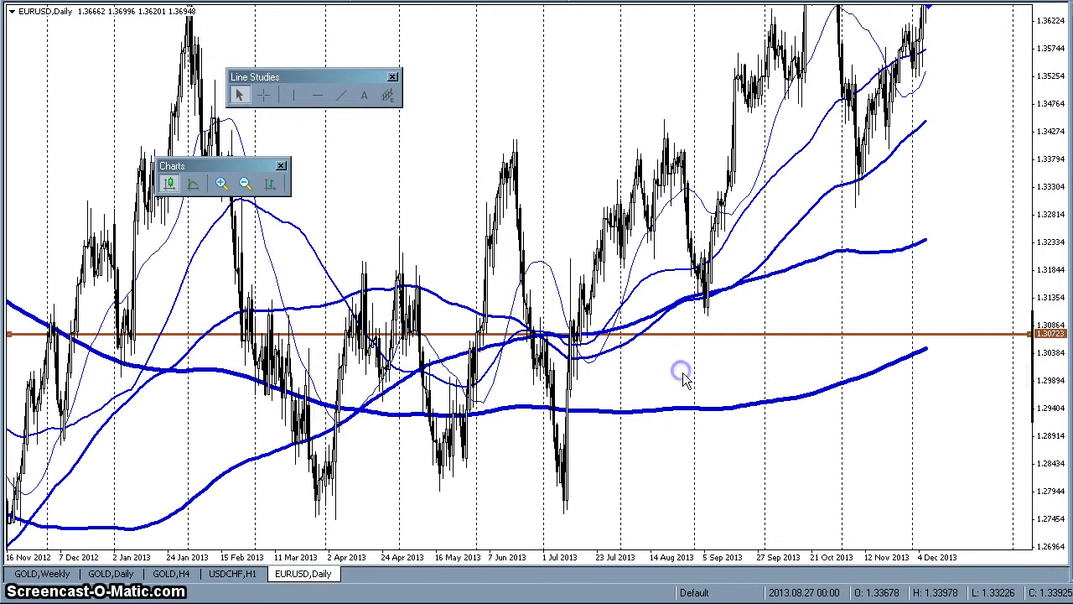
- Drag the orange level up to 1.33912 and switch the chart to a line chart
{"action": "left_click_drag", "start_coordinate": [575, 113], "coordinate": [546, 168]}
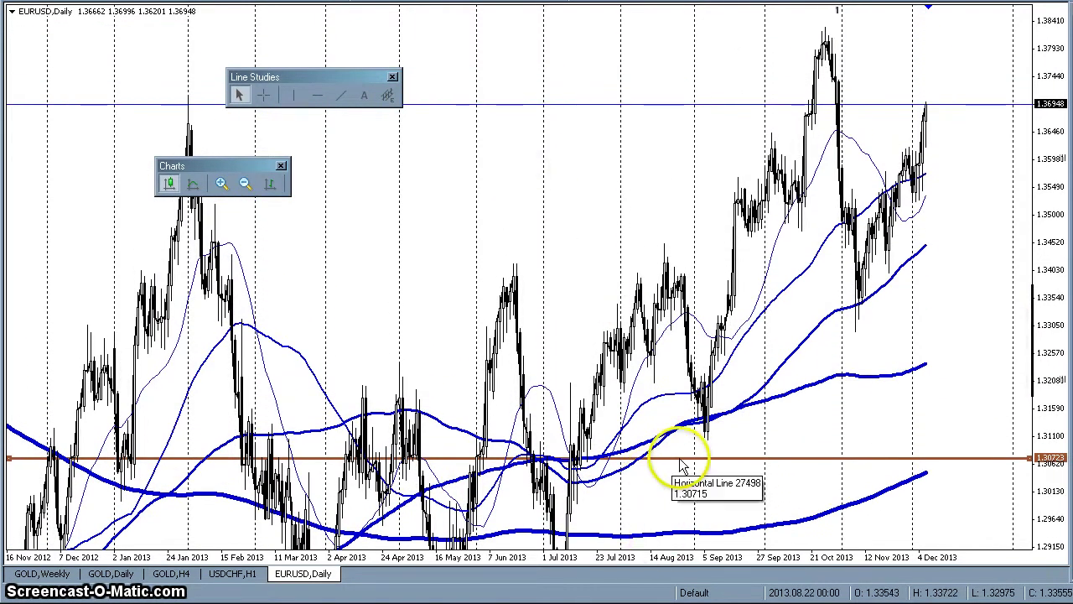
{"action": "left_click_drag", "start_coordinate": [695, 463], "coordinate": [681, 279]}
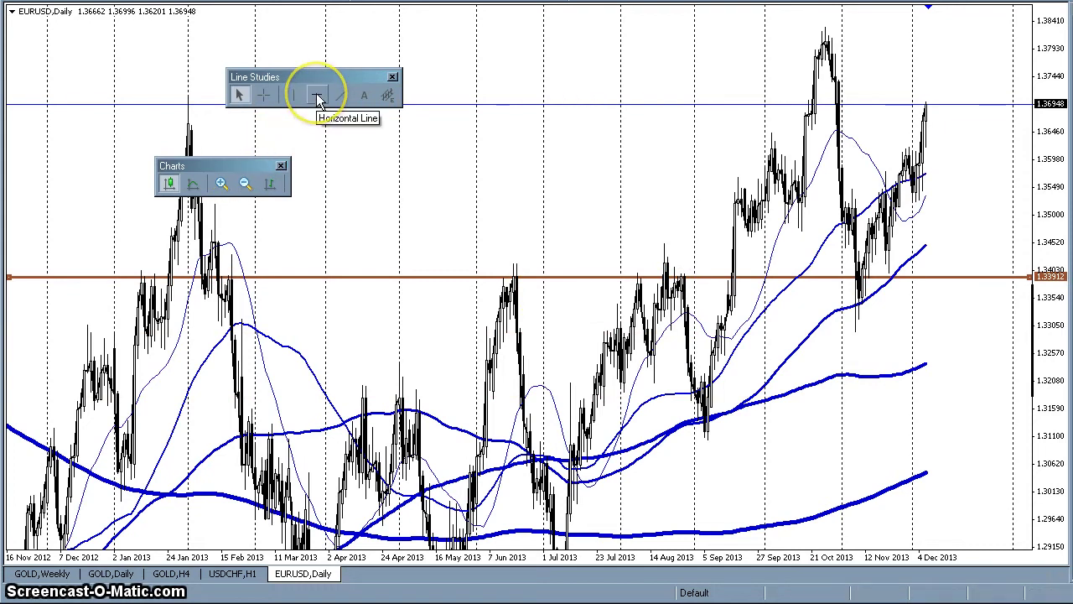
{"action": "left_click", "coordinate": [193, 186]}
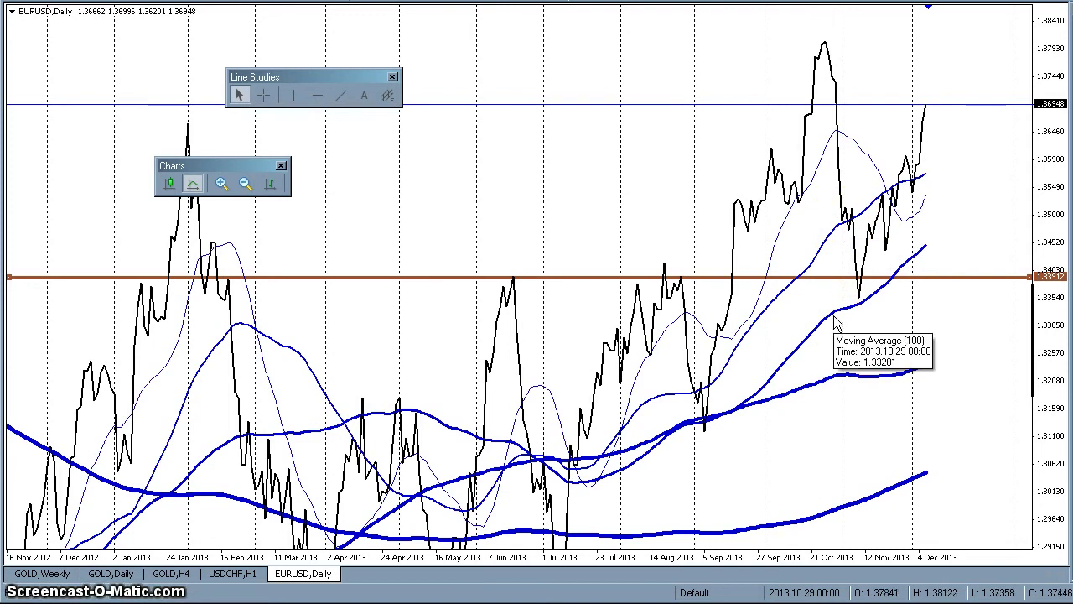
- Zoom out and compress the price axis to span December 2011 through December 2013
{"action": "mouse_move", "coordinate": [833, 382]}
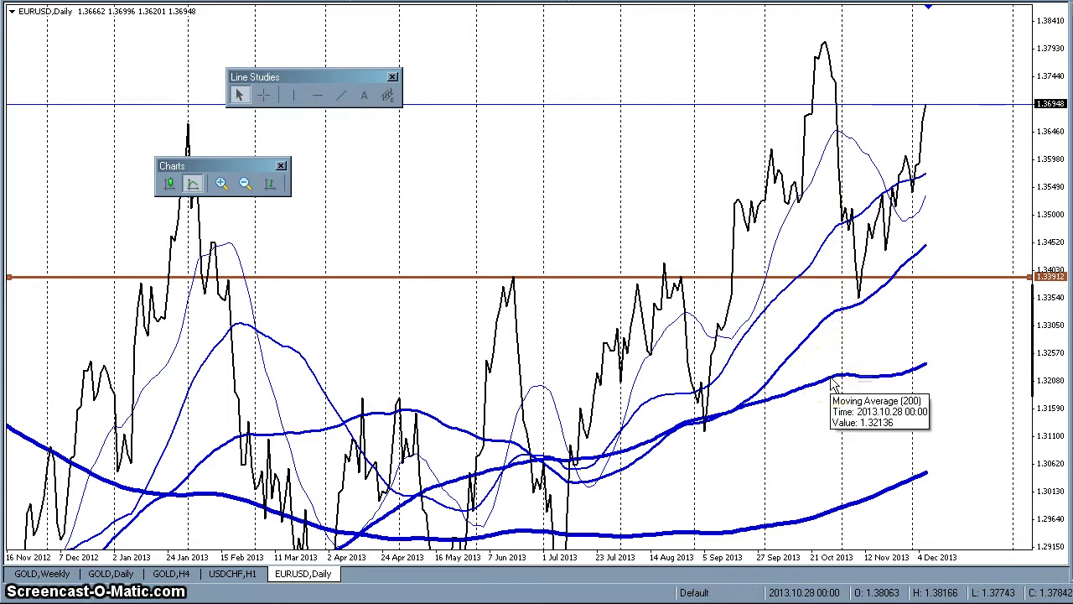
{"action": "left_click_drag", "start_coordinate": [834, 381], "coordinate": [508, 120]}
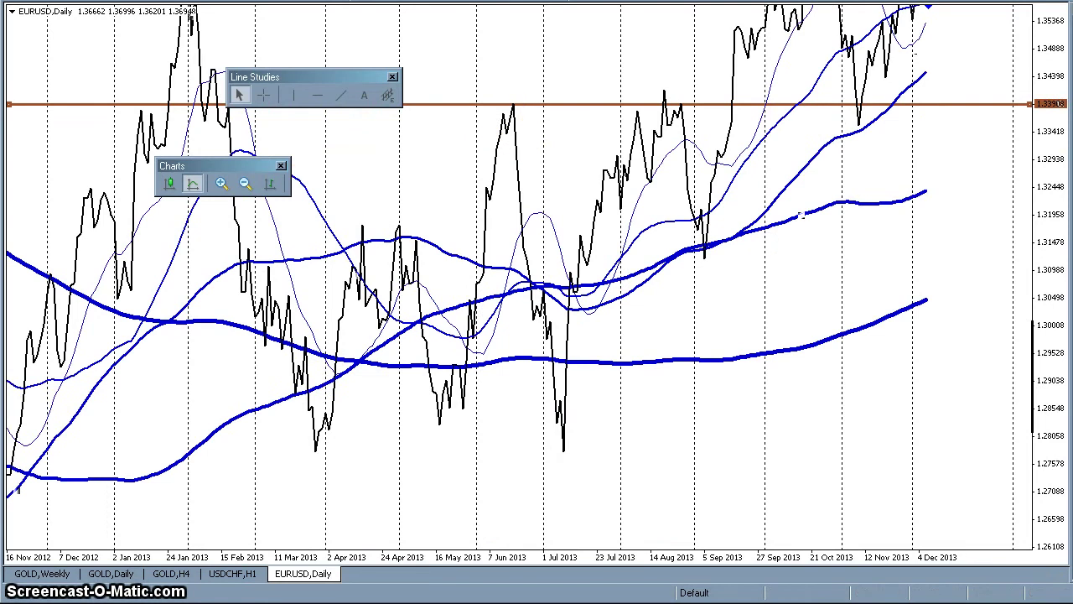
{"action": "left_click", "coordinate": [245, 186]}
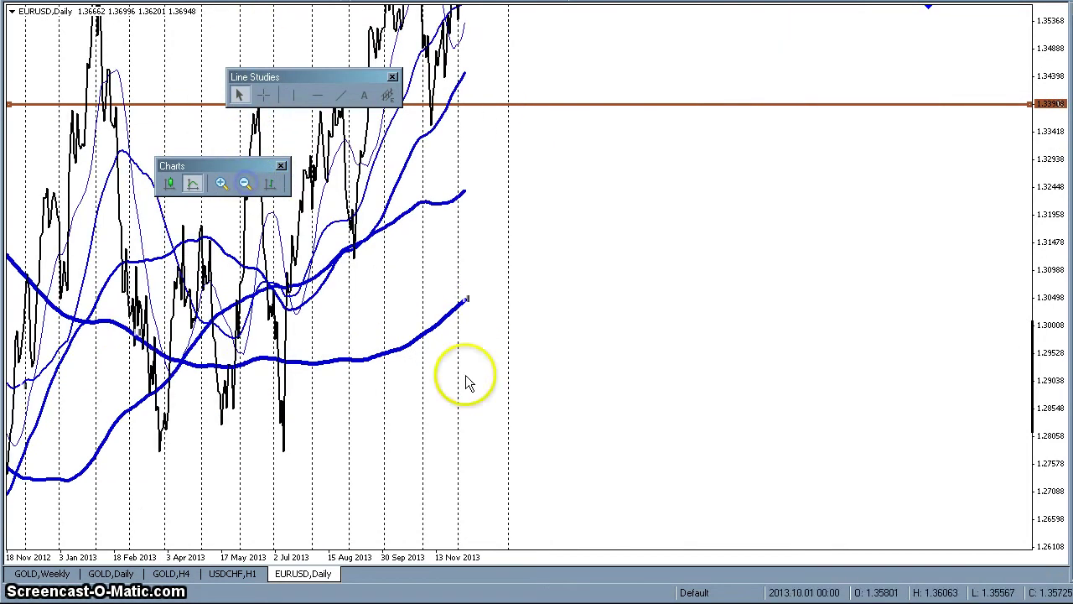
{"action": "left_click_drag", "start_coordinate": [1037, 326], "coordinate": [1023, 395]}
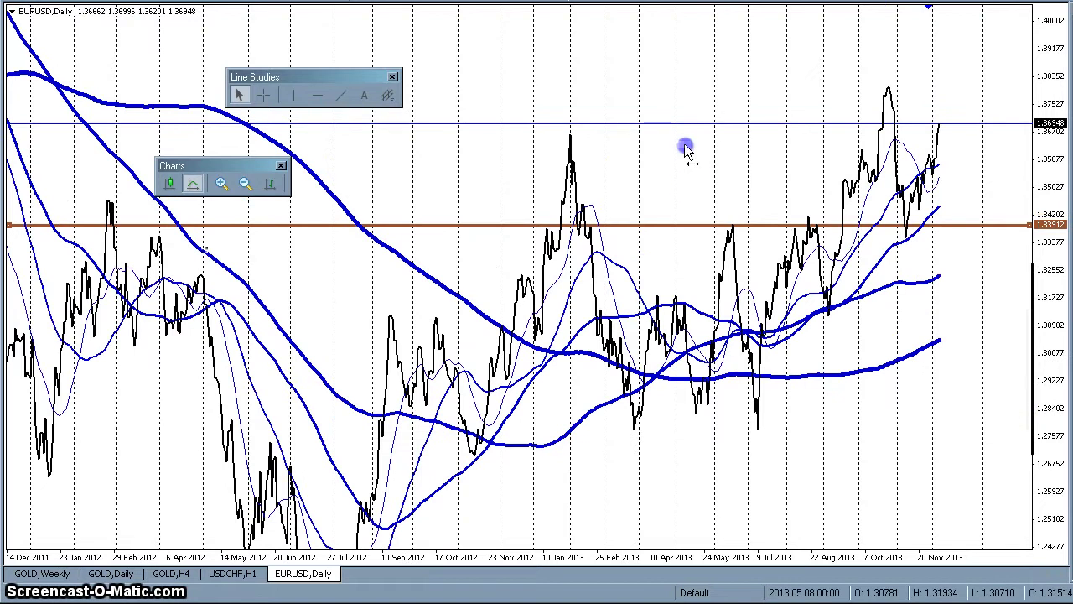
{"action": "left_click_drag", "start_coordinate": [685, 149], "coordinate": [667, 109]}
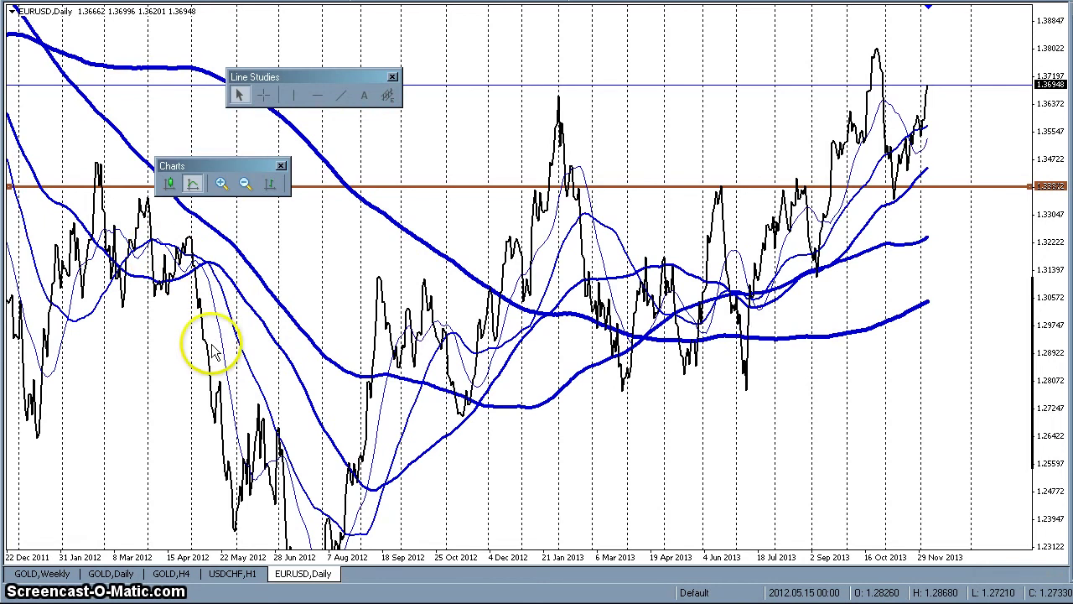
{"action": "left_click_drag", "start_coordinate": [192, 484], "coordinate": [168, 412]}
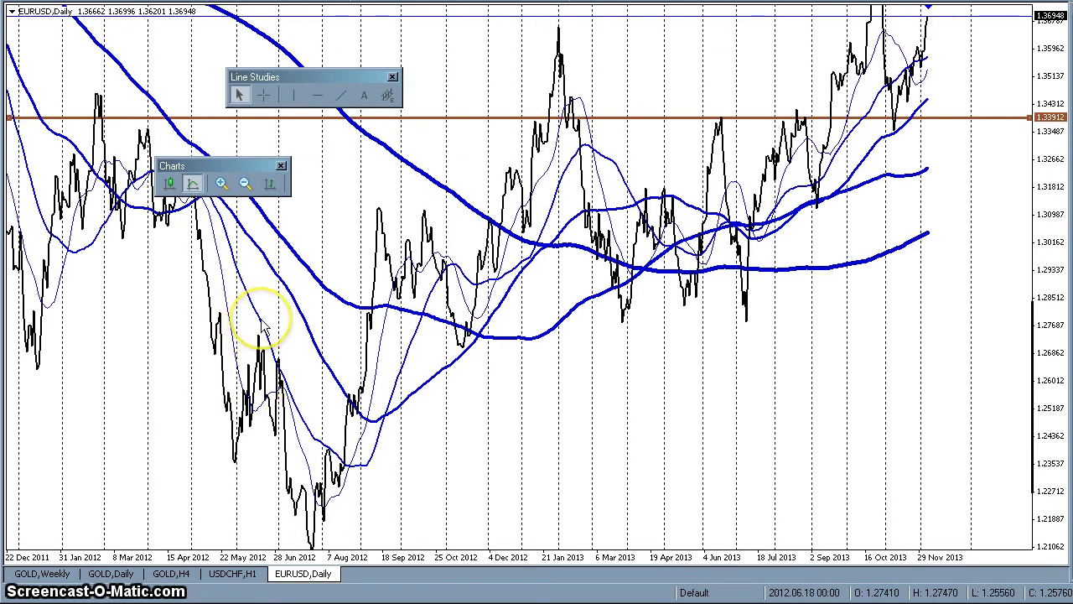
- Check the 100-period MA value and shift the chart up to the mid-2012 lows near 1.2100
{"action": "mouse_move", "coordinate": [263, 327]}
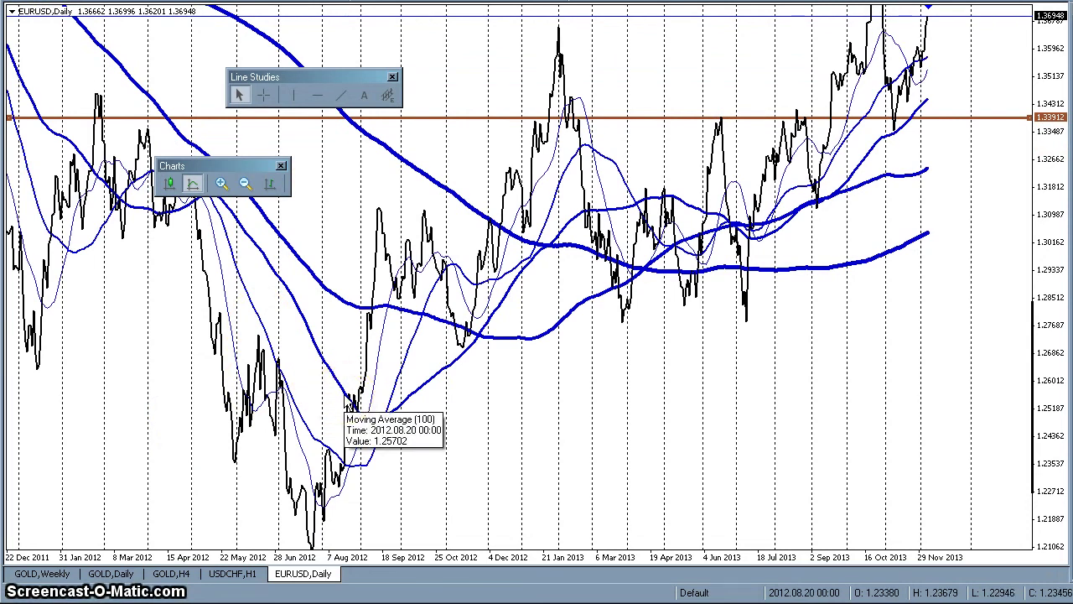
{"action": "left_click", "coordinate": [351, 404]}
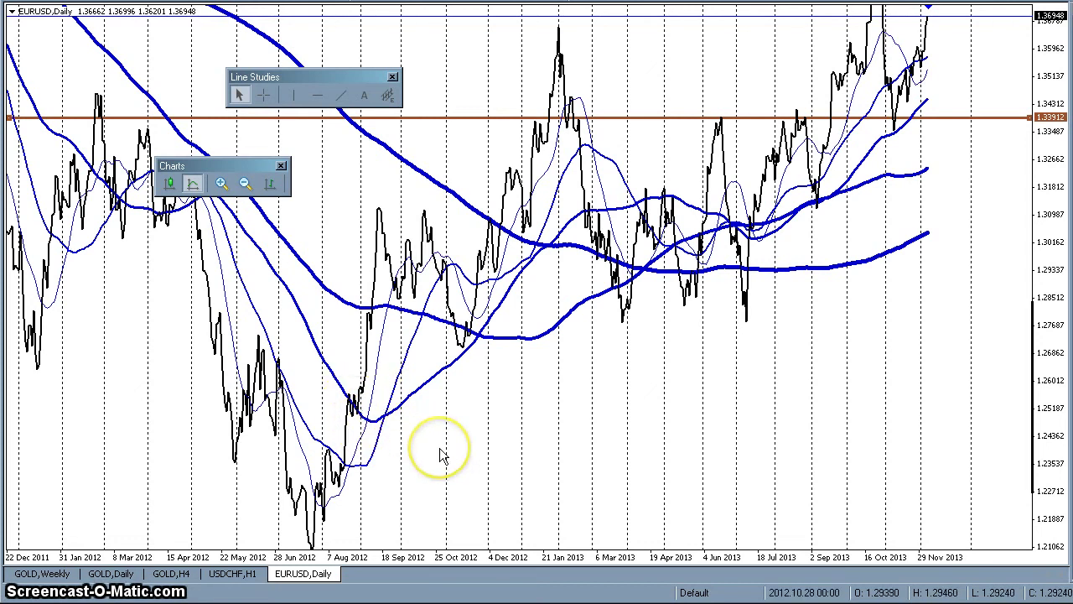
{"action": "left_click_drag", "start_coordinate": [383, 467], "coordinate": [417, 412]}
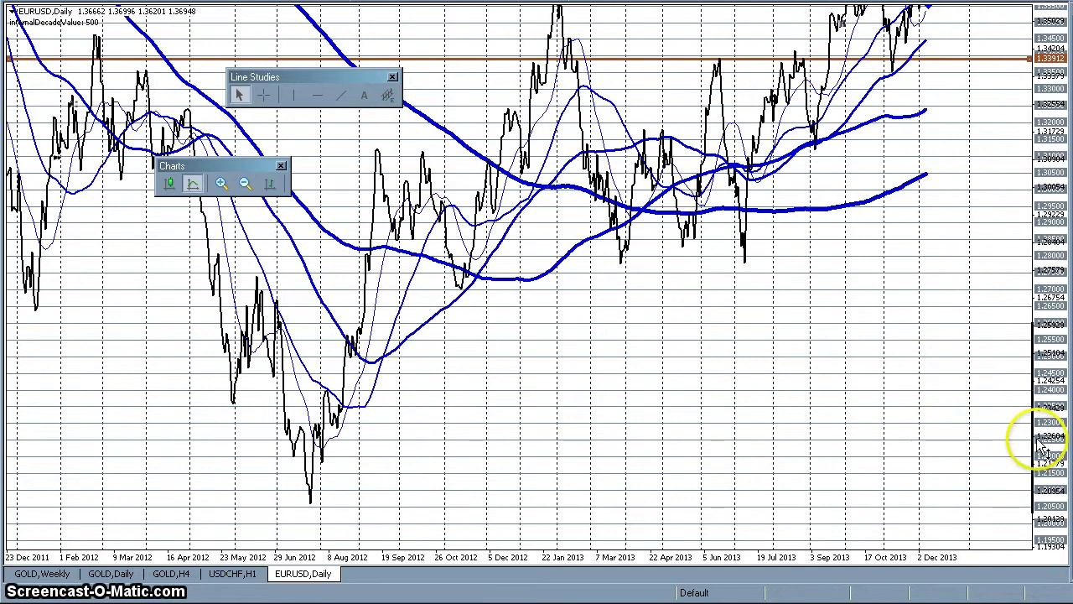
- Rescale and re-centre the chart to frame the early-2013 lows near 1.28
{"action": "left_click_drag", "start_coordinate": [1042, 436], "coordinate": [1056, 282]}
{"action": "left_click_drag", "start_coordinate": [953, 347], "coordinate": [532, 330]}
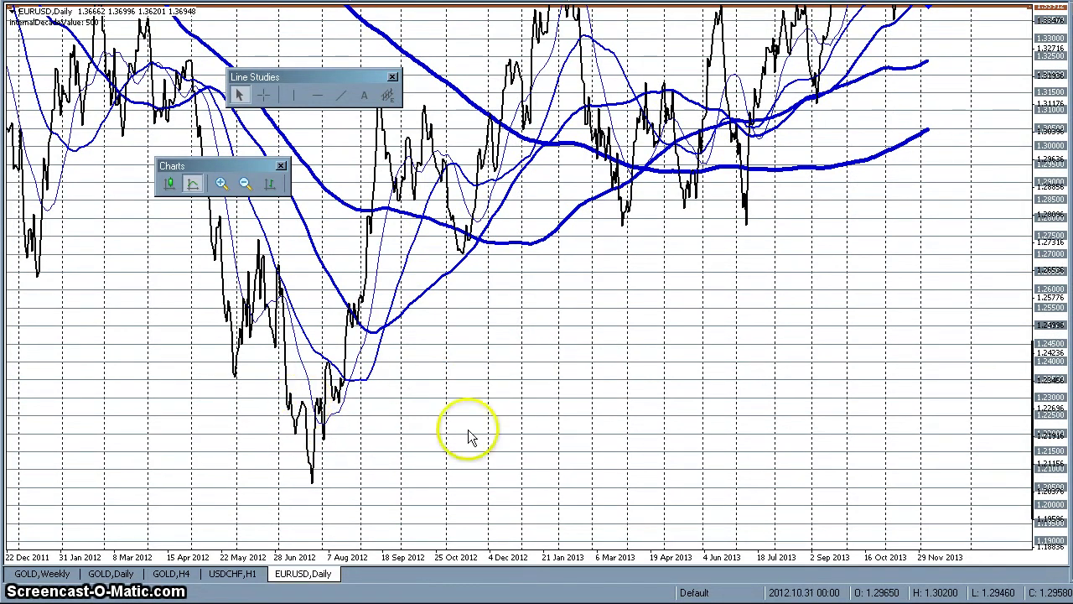
{"action": "left_click_drag", "start_coordinate": [529, 460], "coordinate": [454, 541]}
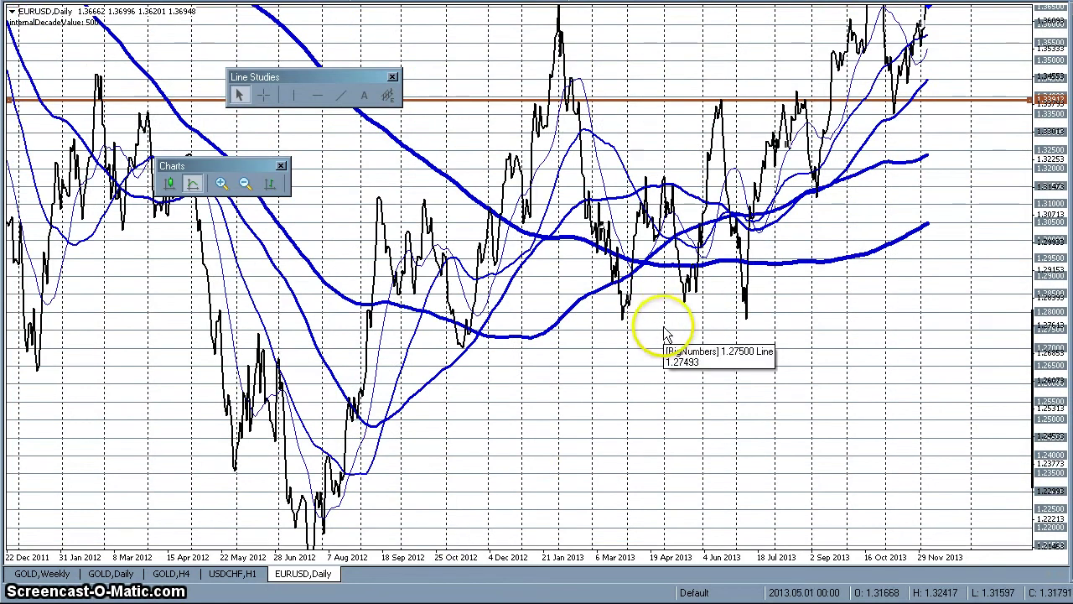
{"action": "left_click", "coordinate": [619, 381]}
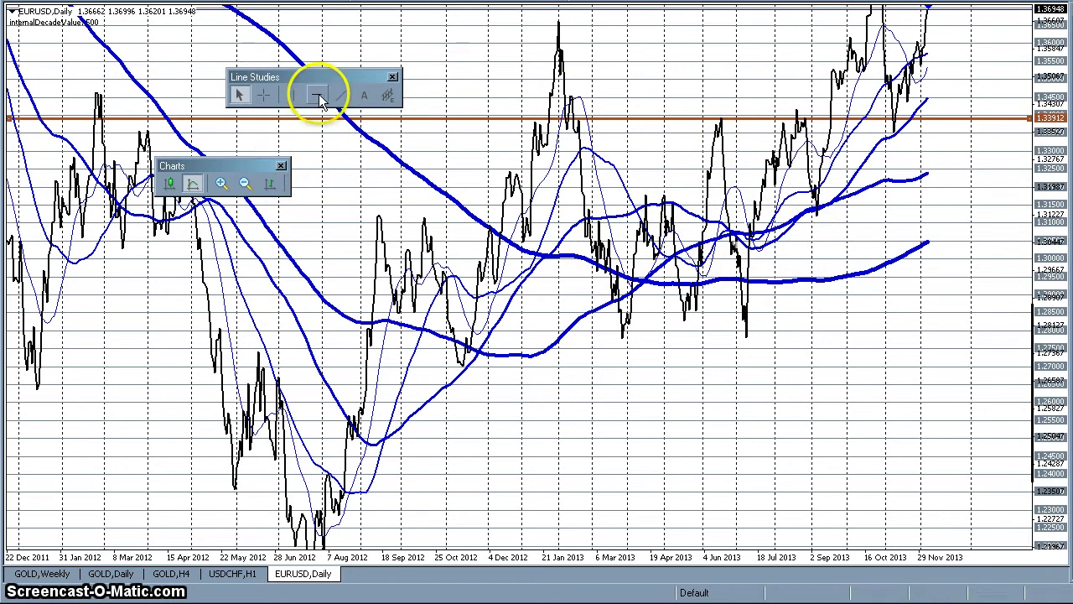
- Place horizontal lines at the 2013 lows near 1.2755, 1.2786 and 1.2809, then spread the price scale
{"action": "left_click", "coordinate": [631, 335]}
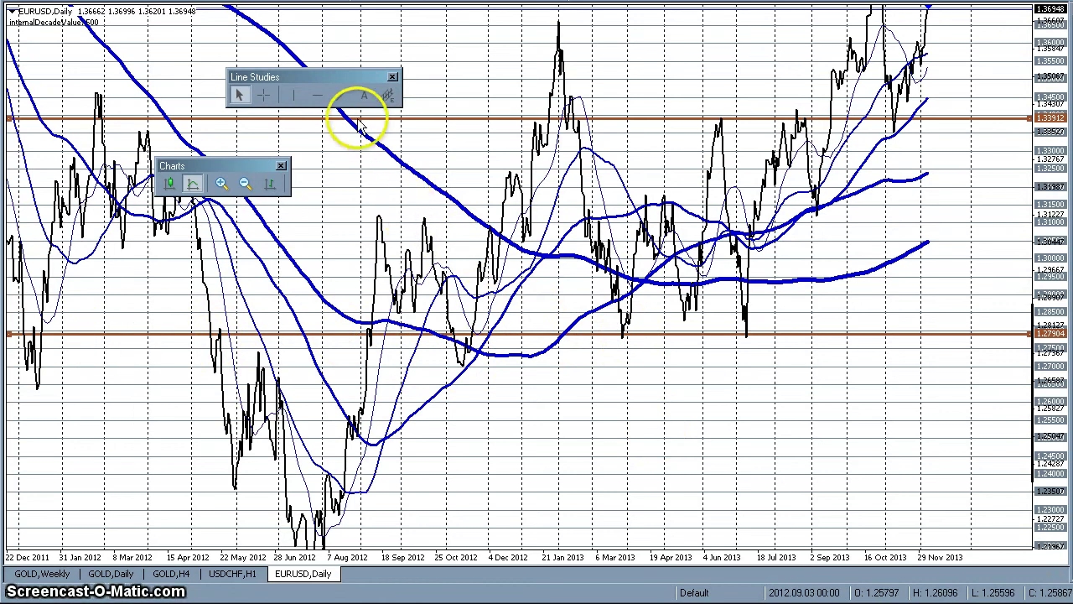
{"action": "left_click", "coordinate": [62, 346]}
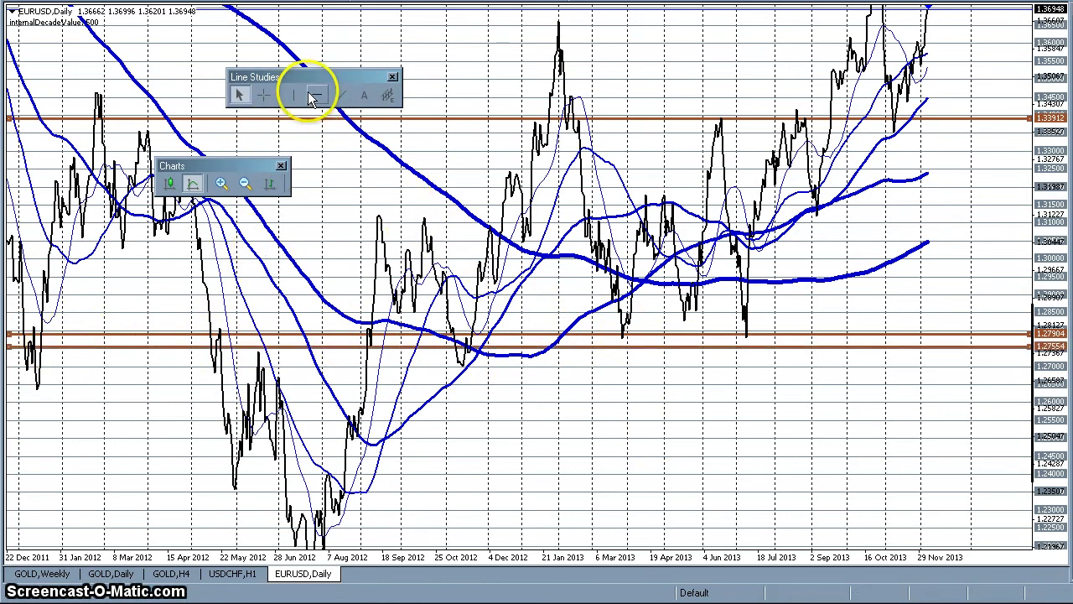
{"action": "left_click", "coordinate": [54, 328]}
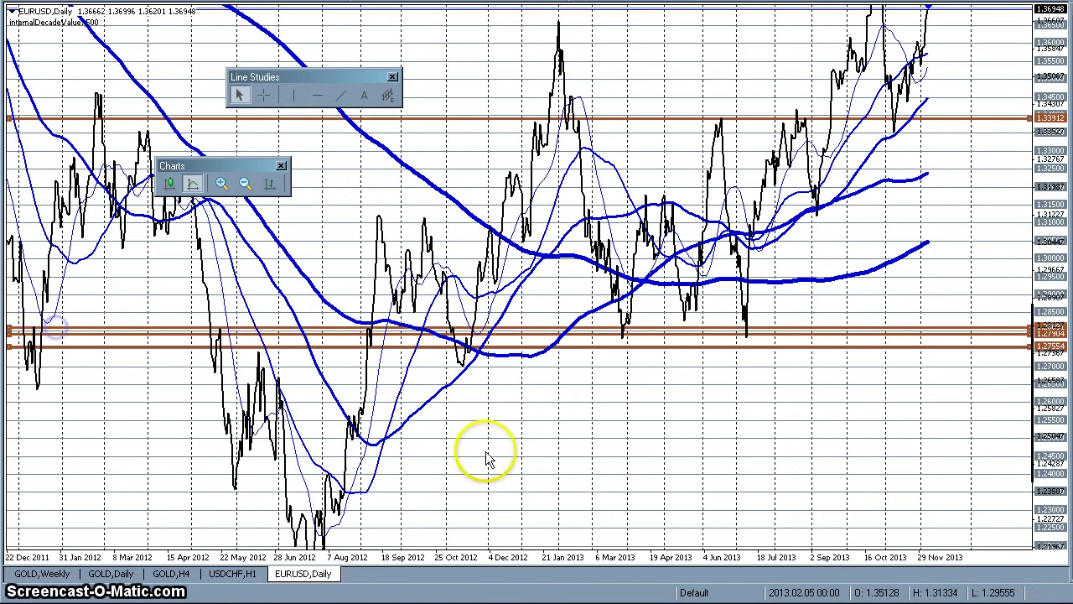
{"action": "left_click_drag", "start_coordinate": [1043, 419], "coordinate": [1047, 297]}
{"action": "left_click_drag", "start_coordinate": [822, 459], "coordinate": [759, 528]}
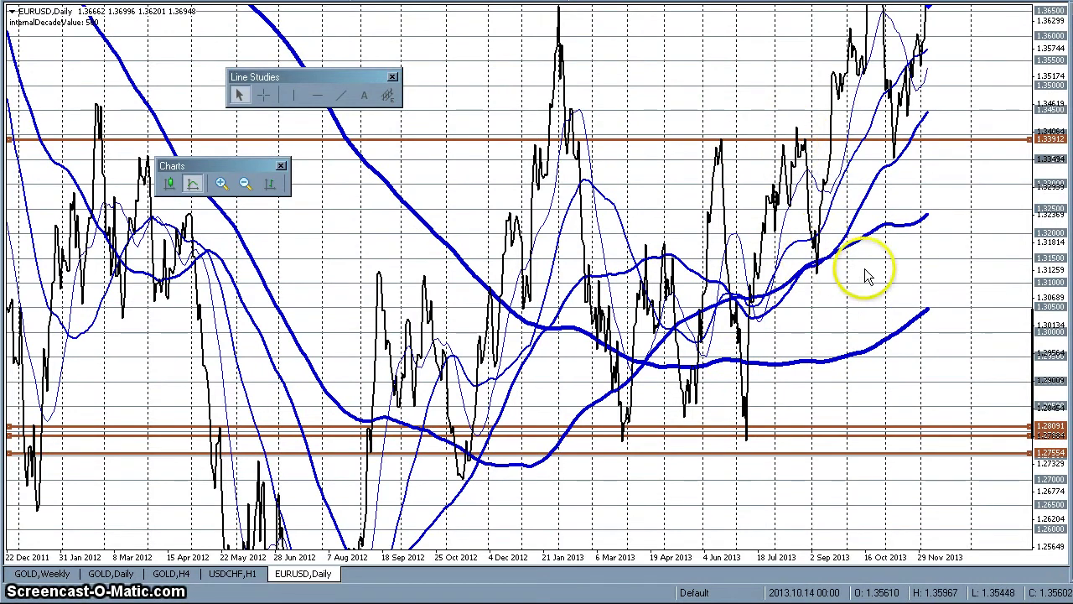
- Add a horizontal resistance line at the October 2013 high of 1.38121, then rescale and zoom out
{"action": "left_click_drag", "start_coordinate": [1057, 311], "coordinate": [994, 294]}
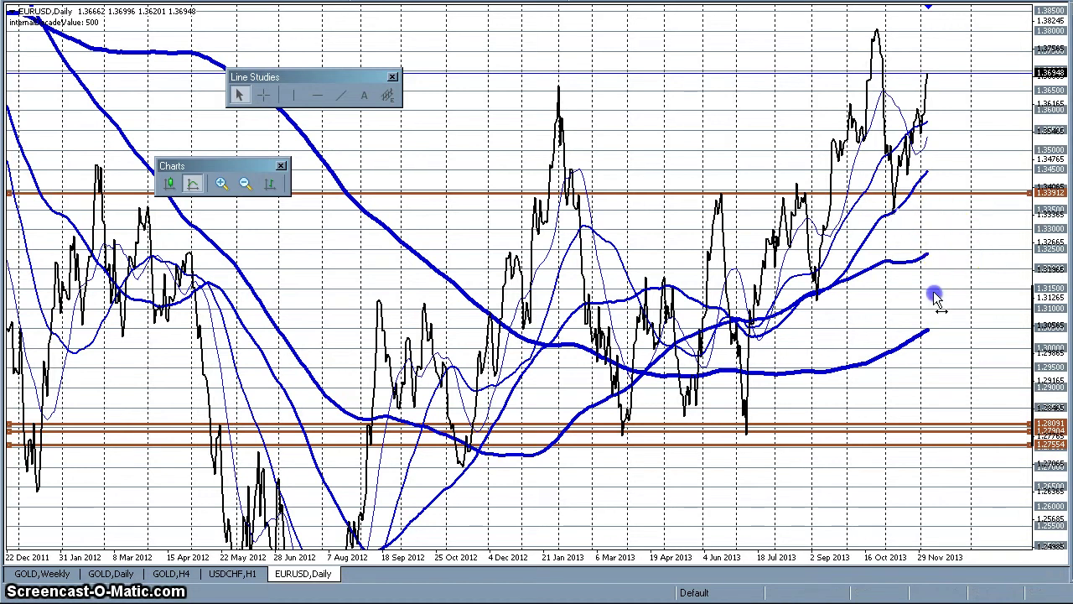
{"action": "left_click_drag", "start_coordinate": [937, 302], "coordinate": [922, 314]}
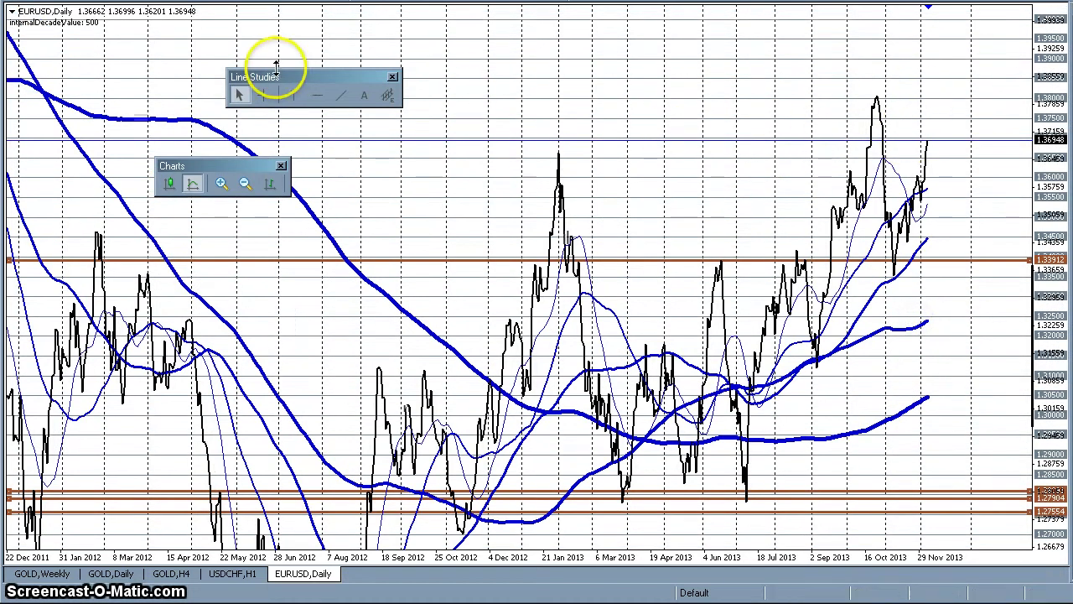
{"action": "left_click", "coordinate": [317, 96]}
{"action": "left_click", "coordinate": [894, 92]}
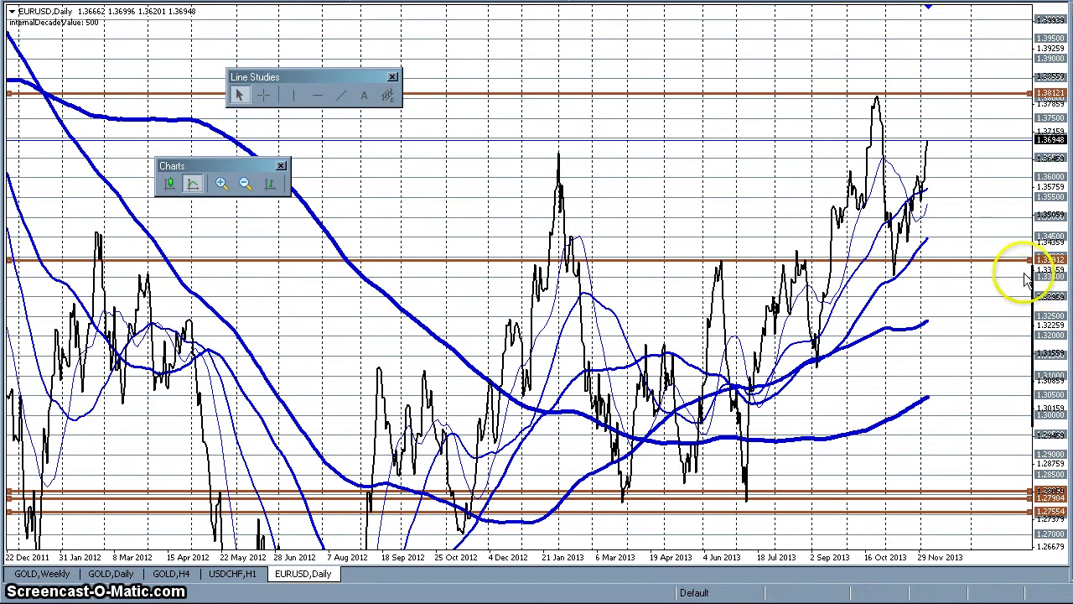
{"action": "left_click_drag", "start_coordinate": [1055, 289], "coordinate": [935, 347]}
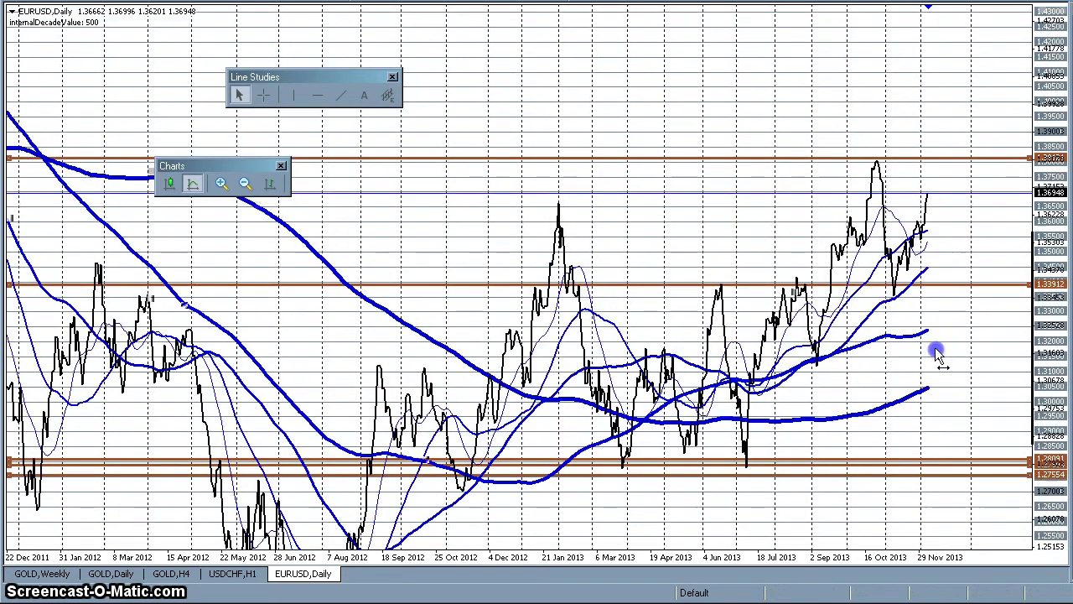
{"action": "left_click_drag", "start_coordinate": [1042, 251], "coordinate": [661, 372]}
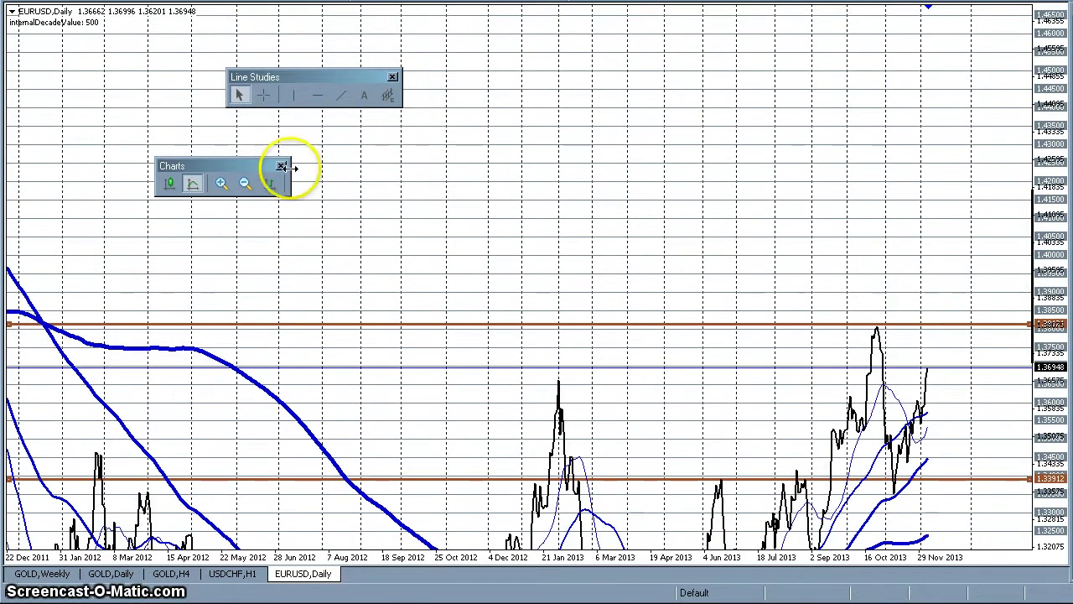
{"action": "left_click", "coordinate": [245, 184]}
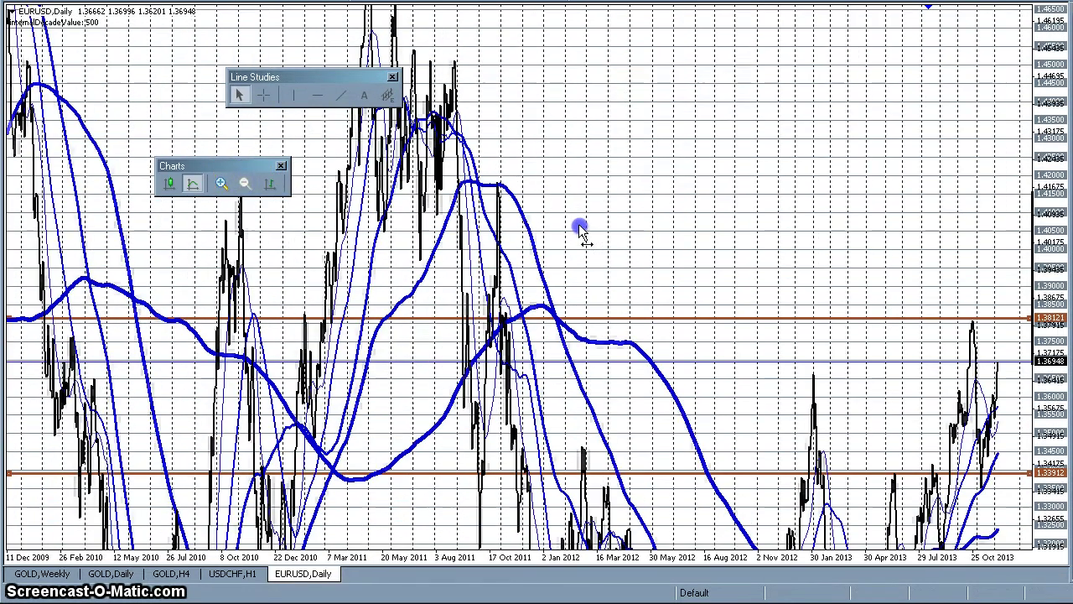
- Pan the daily chart back to 2010 and widen the price range to fit the 2011 highs
{"action": "left_click_drag", "start_coordinate": [577, 230], "coordinate": [924, 186]}
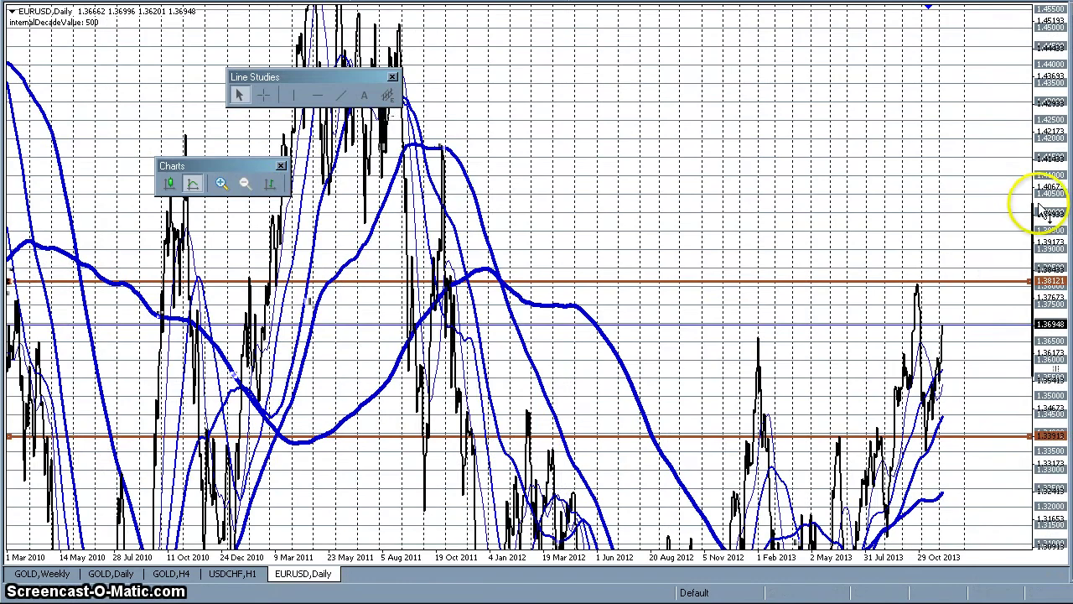
{"action": "left_click_drag", "start_coordinate": [1040, 210], "coordinate": [1041, 269]}
{"action": "left_click_drag", "start_coordinate": [847, 117], "coordinate": [1000, 113]}
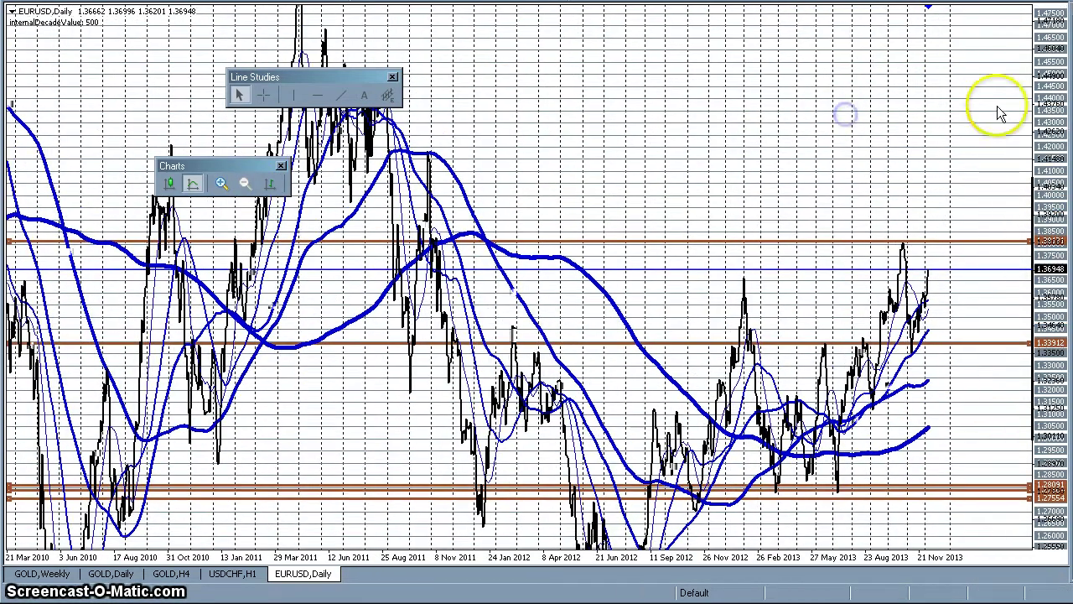
{"action": "left_click_drag", "start_coordinate": [1045, 161], "coordinate": [742, 256]}
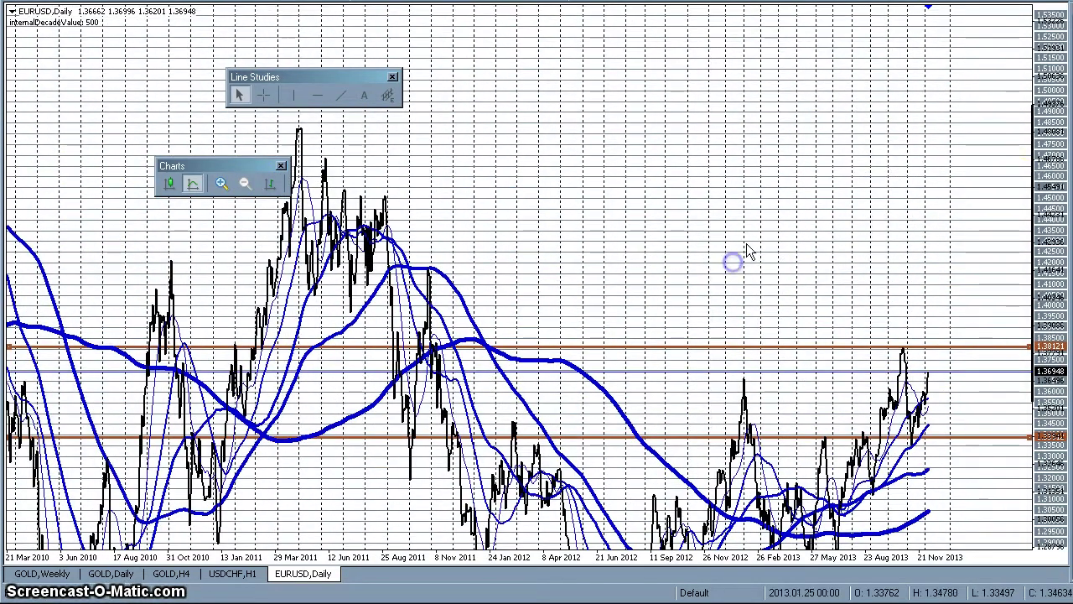
- Compress the price scale up to about 1.59, move the Charts toolbar beside Line Studies, and choose Horizontal Line
{"action": "left_click_drag", "start_coordinate": [1046, 192], "coordinate": [1043, 203]}
{"action": "left_click_drag", "start_coordinate": [858, 210], "coordinate": [830, 230]}
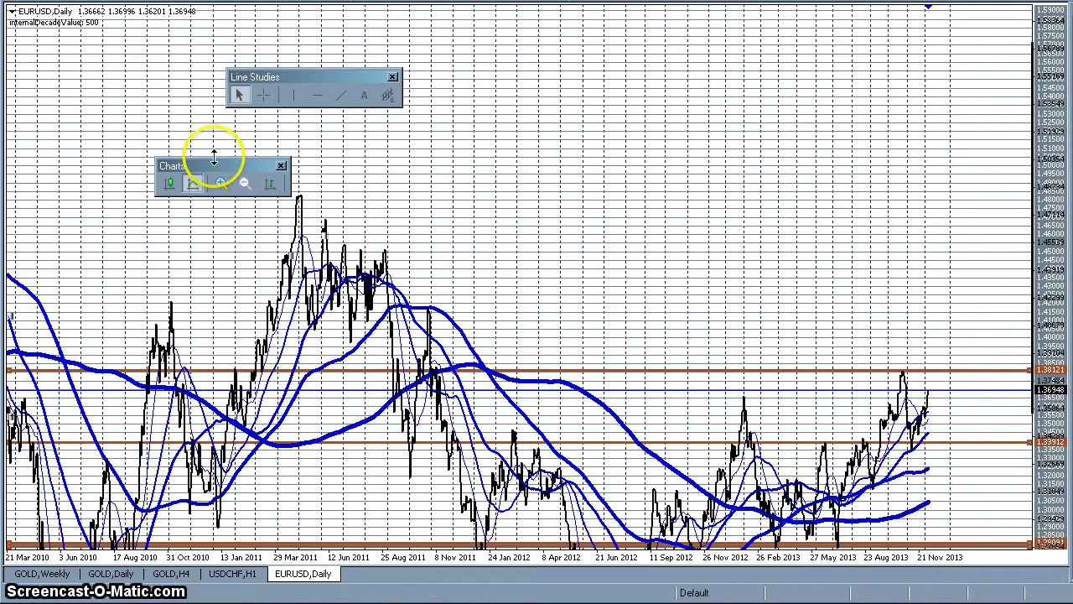
{"action": "left_click_drag", "start_coordinate": [227, 166], "coordinate": [531, 59]}
{"action": "left_click", "coordinate": [326, 99]}
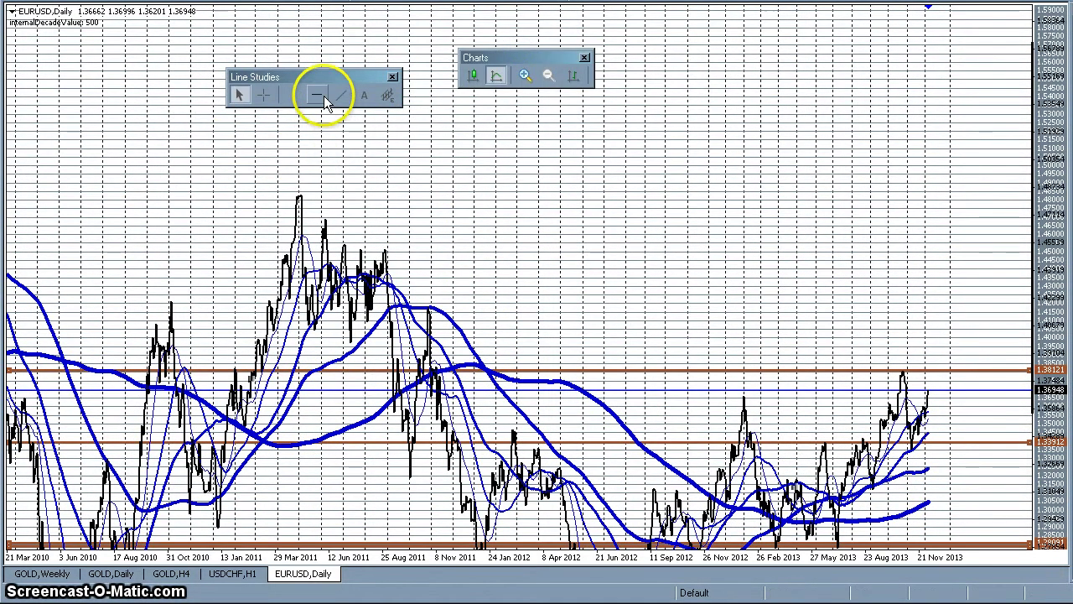
- Add horizontal levels at the 2011 peak (1.48098) and at 1.41840 on the daily chart
{"action": "left_click", "coordinate": [299, 199]}
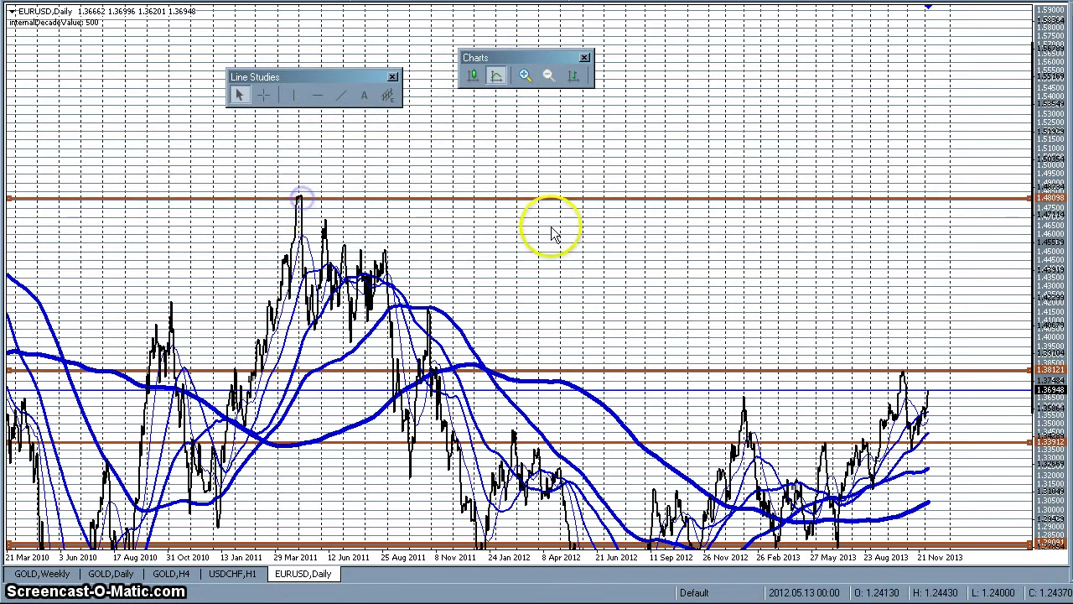
{"action": "left_click_drag", "start_coordinate": [1048, 285], "coordinate": [886, 239]}
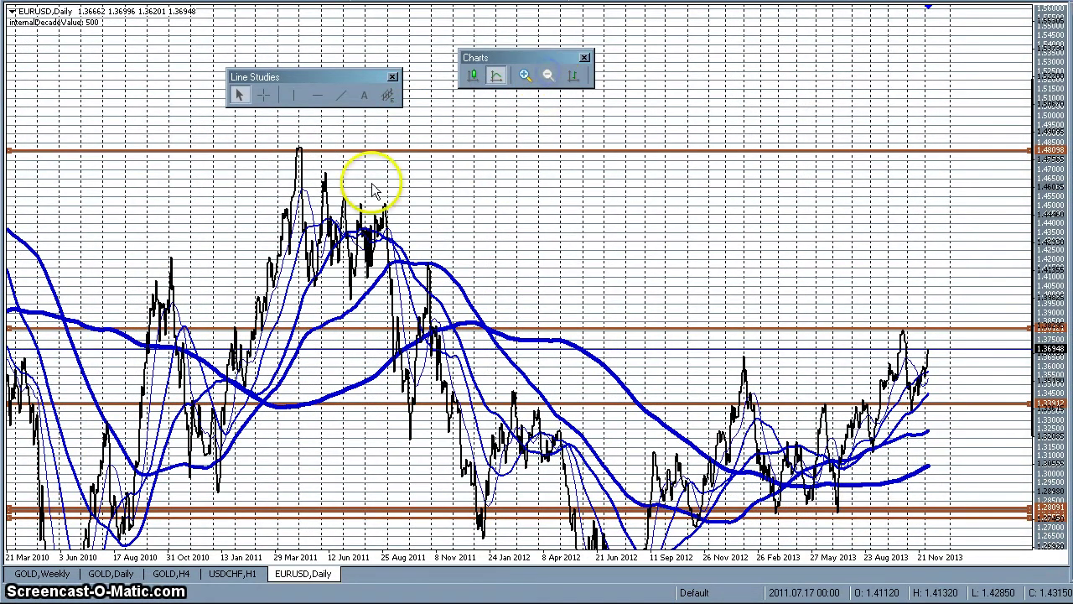
{"action": "left_click", "coordinate": [369, 261]}
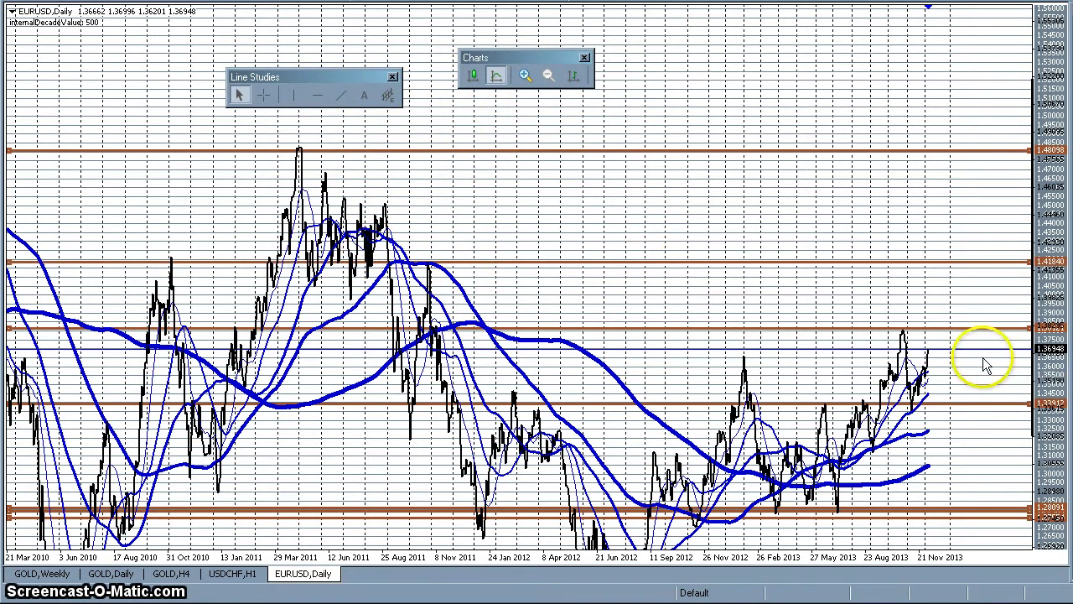
- Rescale the daily chart so all levels fit, then compress the weekly chart vertically
{"action": "left_click_drag", "start_coordinate": [1048, 369], "coordinate": [1048, 126]}
{"action": "left_click_drag", "start_coordinate": [877, 311], "coordinate": [797, 151]}
{"action": "left_click_drag", "start_coordinate": [1054, 263], "coordinate": [1021, 410]}
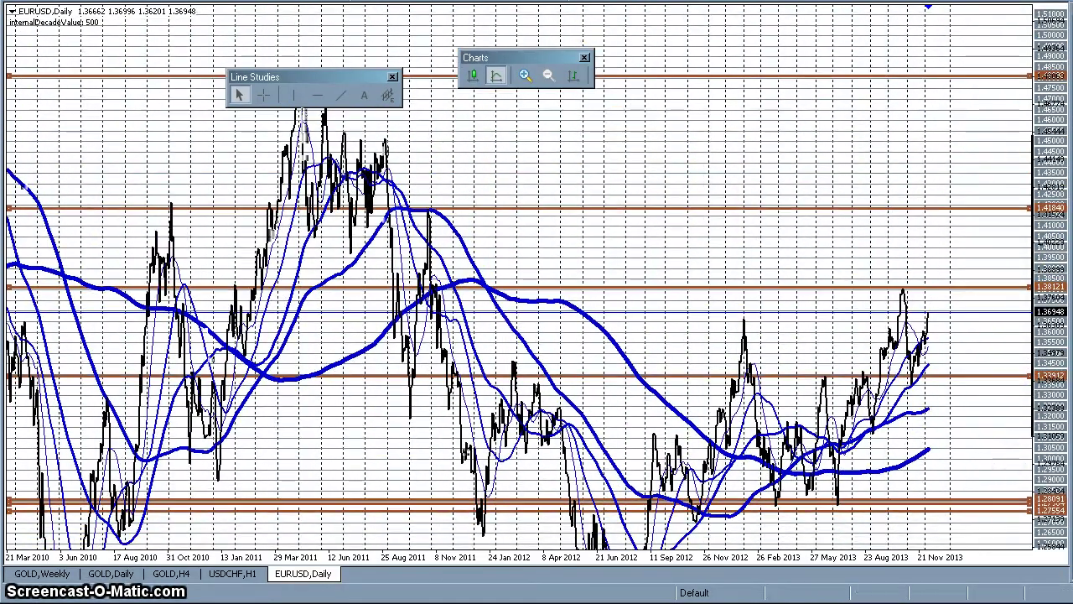
{"action": "left_click_drag", "start_coordinate": [1047, 295], "coordinate": [1040, 533]}
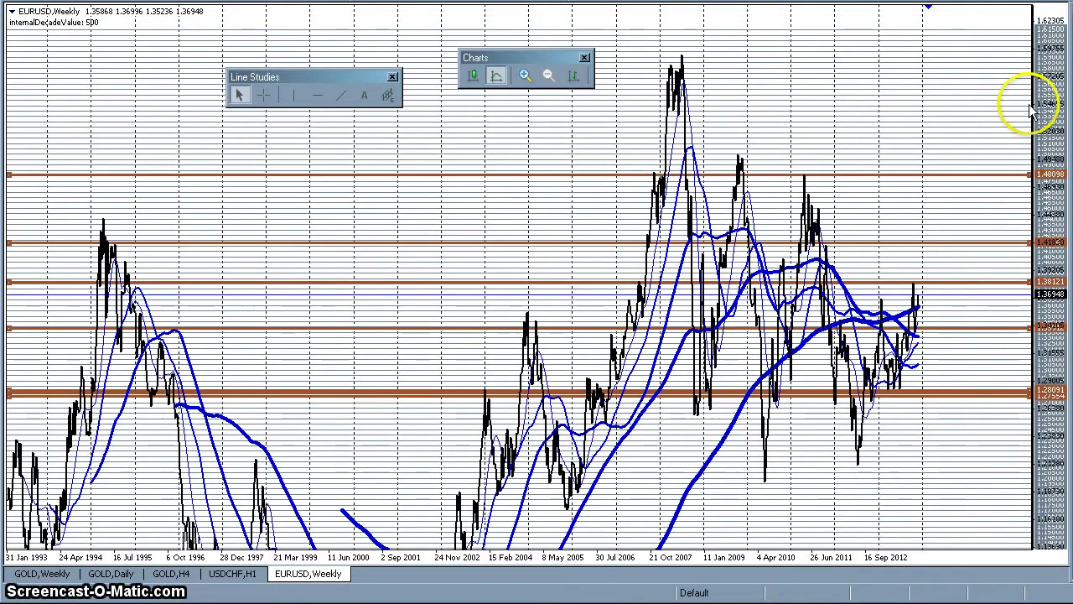
- Compress the weekly price axis to reach down to about 1.09, then stretch it back slightly
{"action": "mouse_move", "coordinate": [1052, 142]}
{"action": "left_mouse_down"}
{"action": "mouse_move", "coordinate": [1059, 476]}
{"action": "mouse_move", "coordinate": [959, 496]}
{"action": "left_mouse_up"}
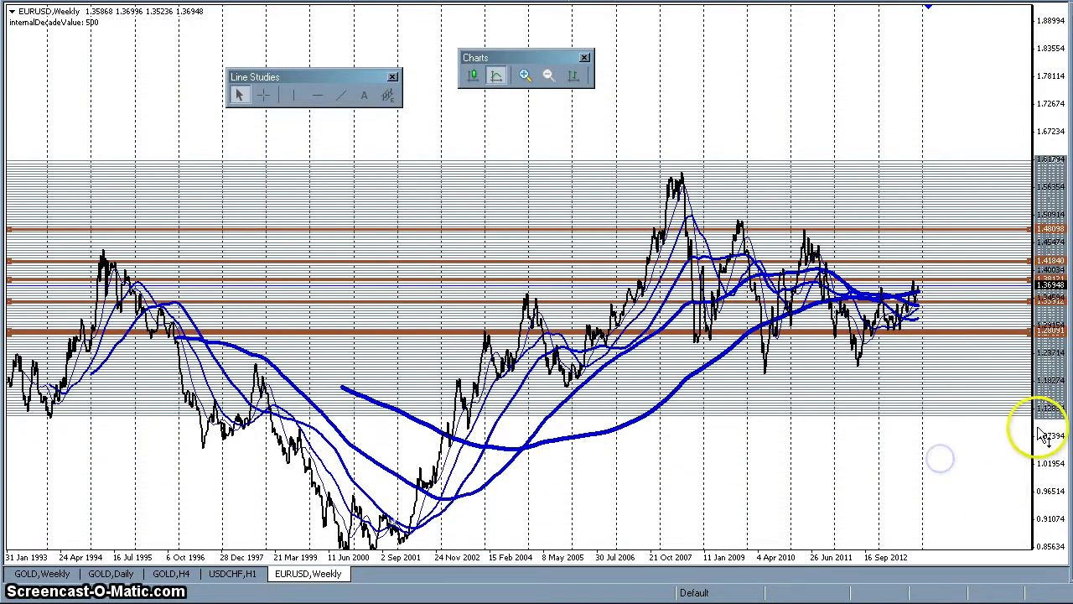
{"action": "left_click_drag", "start_coordinate": [1043, 438], "coordinate": [1043, 138]}
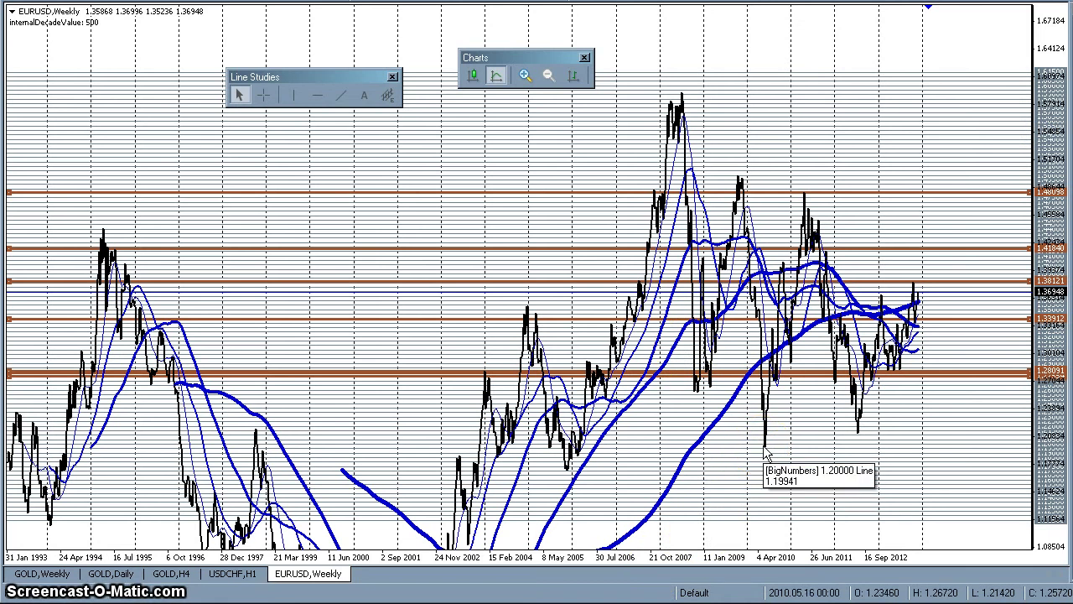
- Add a horizontal support level at the 2010 low near 1.20 and rescale the weekly chart
{"action": "left_click", "coordinate": [318, 95]}
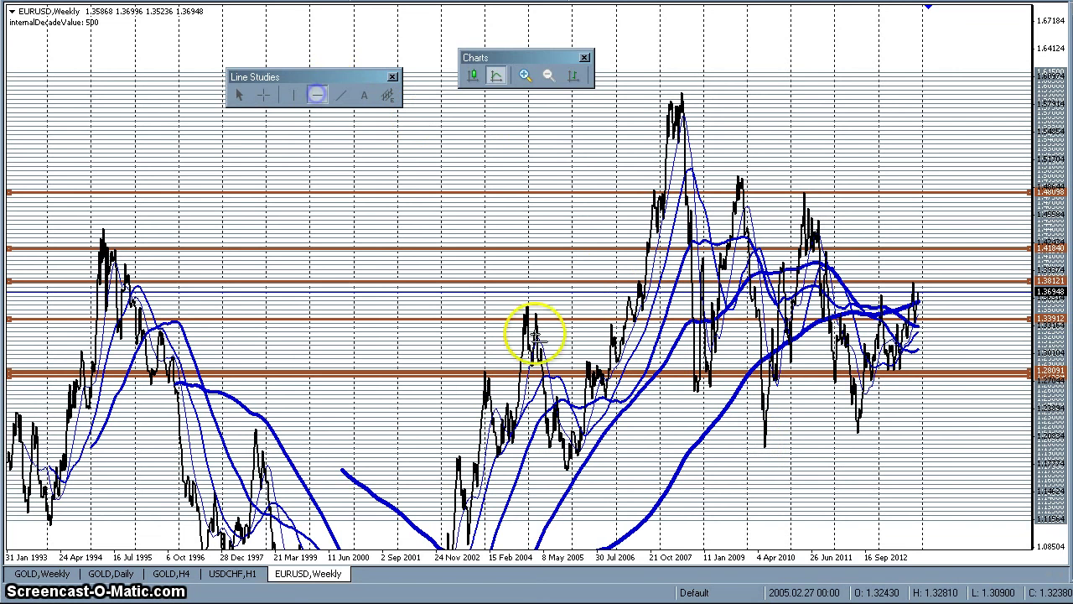
{"action": "left_click", "coordinate": [592, 440]}
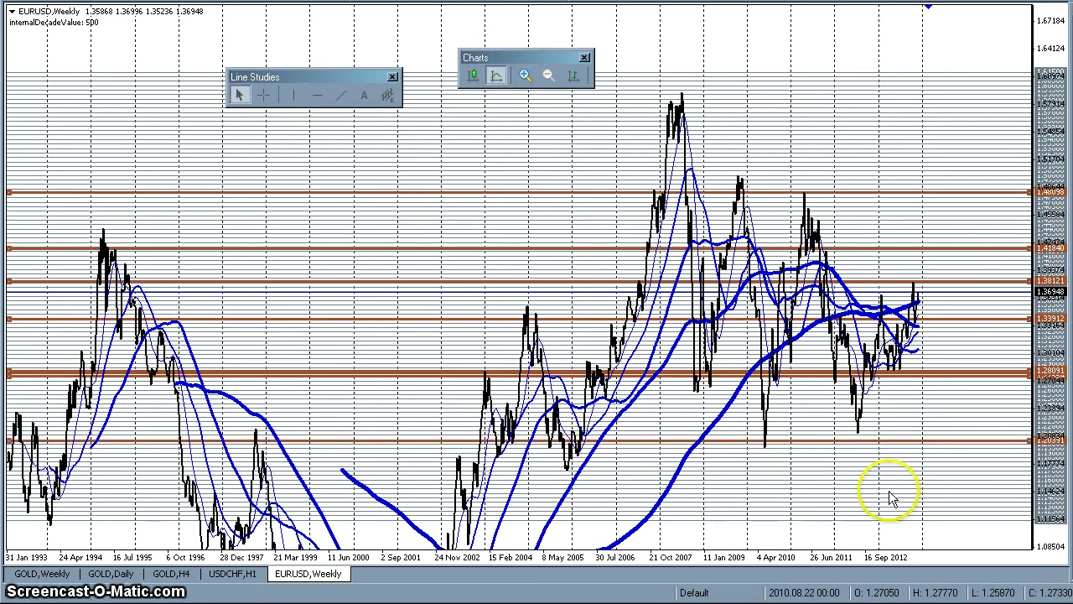
{"action": "left_click_drag", "start_coordinate": [1053, 480], "coordinate": [1058, 328]}
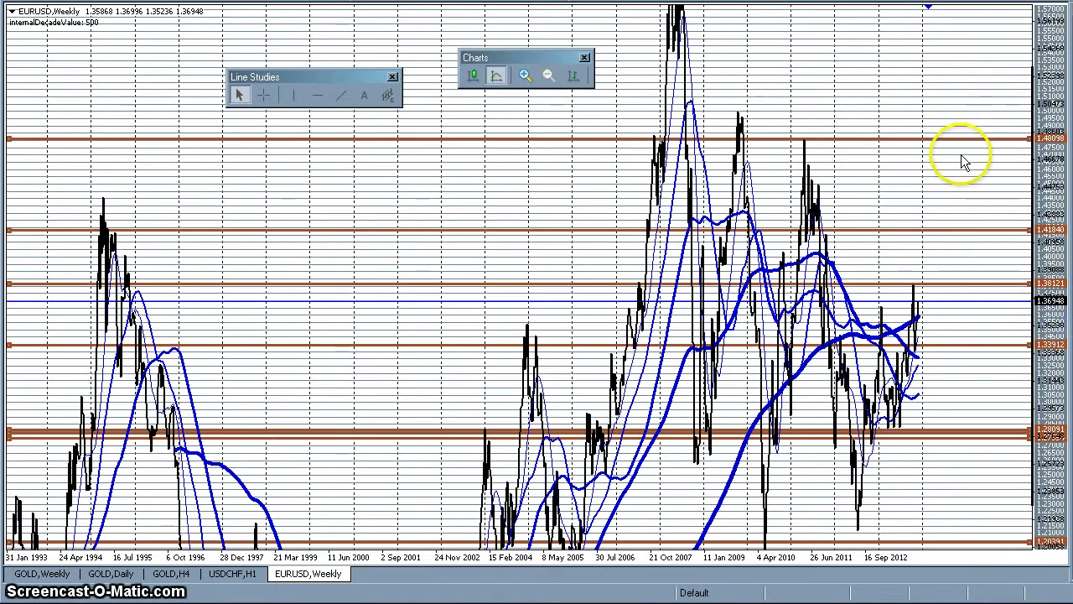
{"action": "left_click_drag", "start_coordinate": [963, 165], "coordinate": [915, 94]}
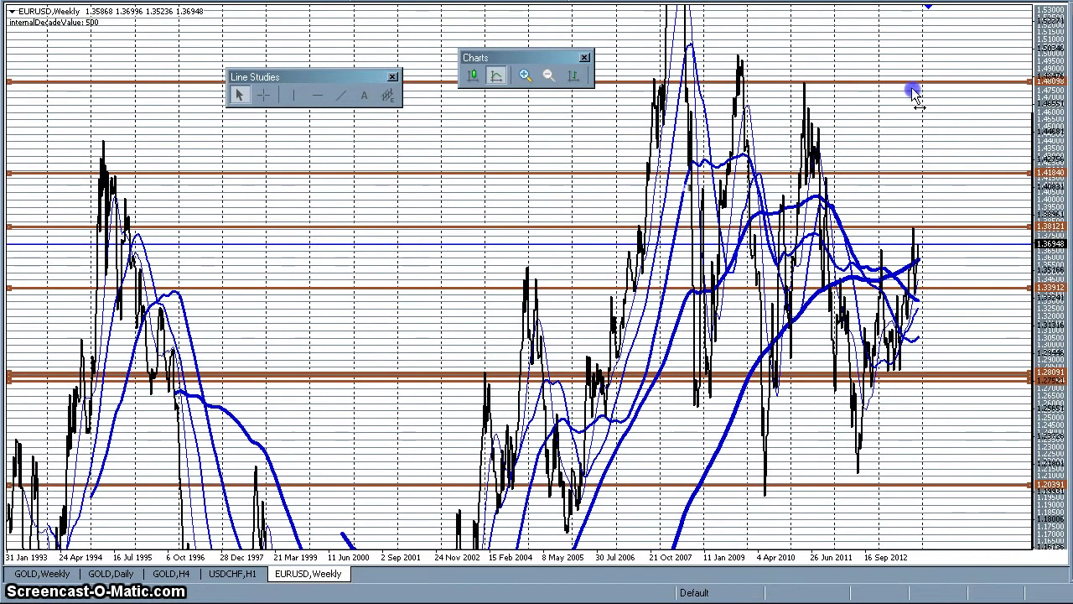
{"action": "left_click_drag", "start_coordinate": [1050, 228], "coordinate": [1046, 519]}
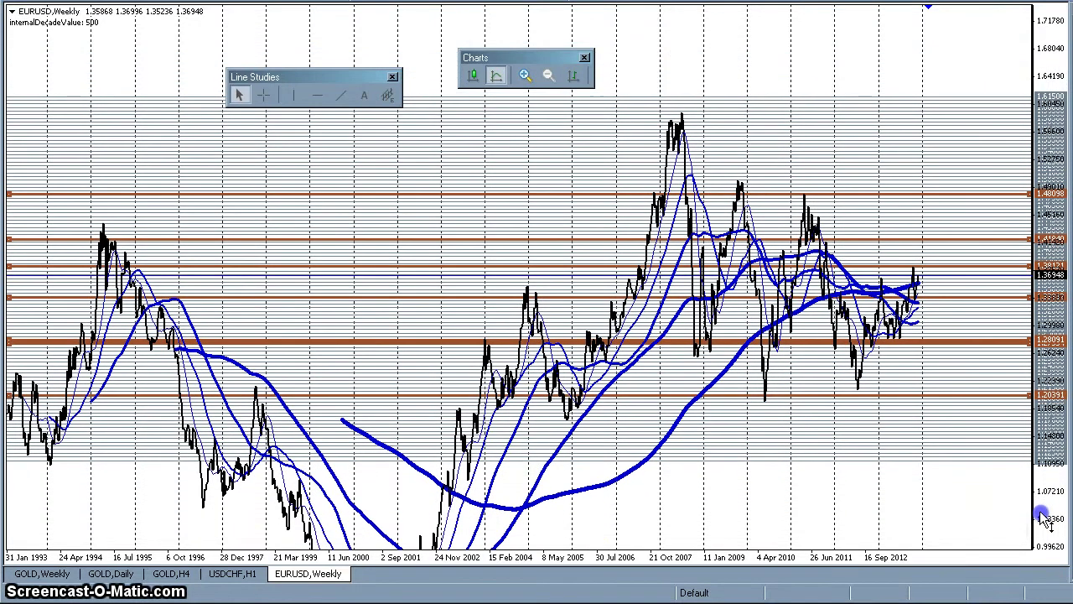
- Draw a falling red trendline from the 2008 peak through the 2011 high
{"action": "left_click", "coordinate": [903, 514]}
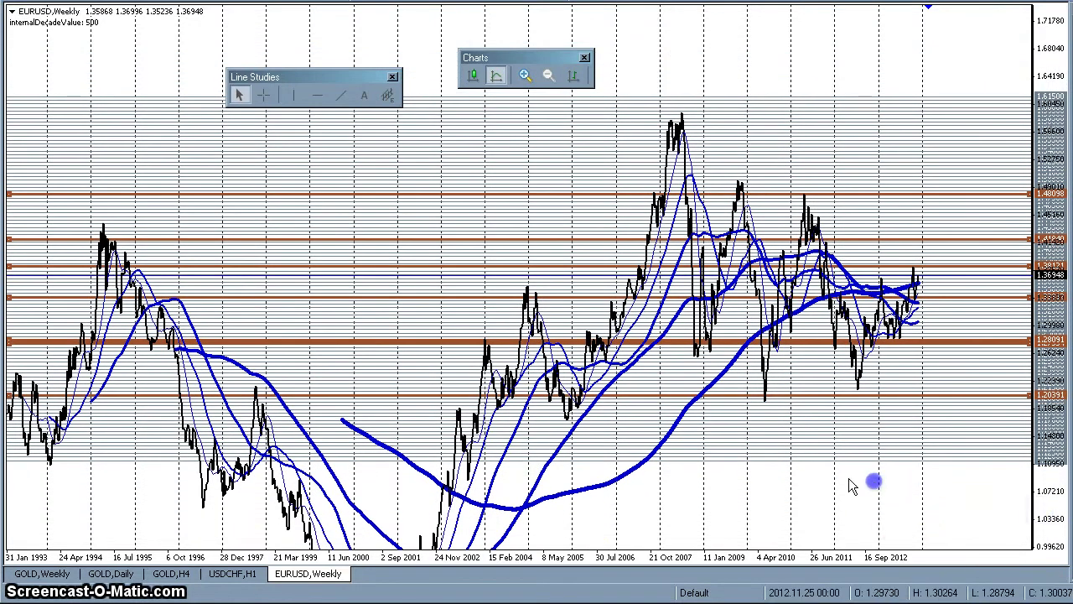
{"action": "mouse_move", "coordinate": [622, 482]}
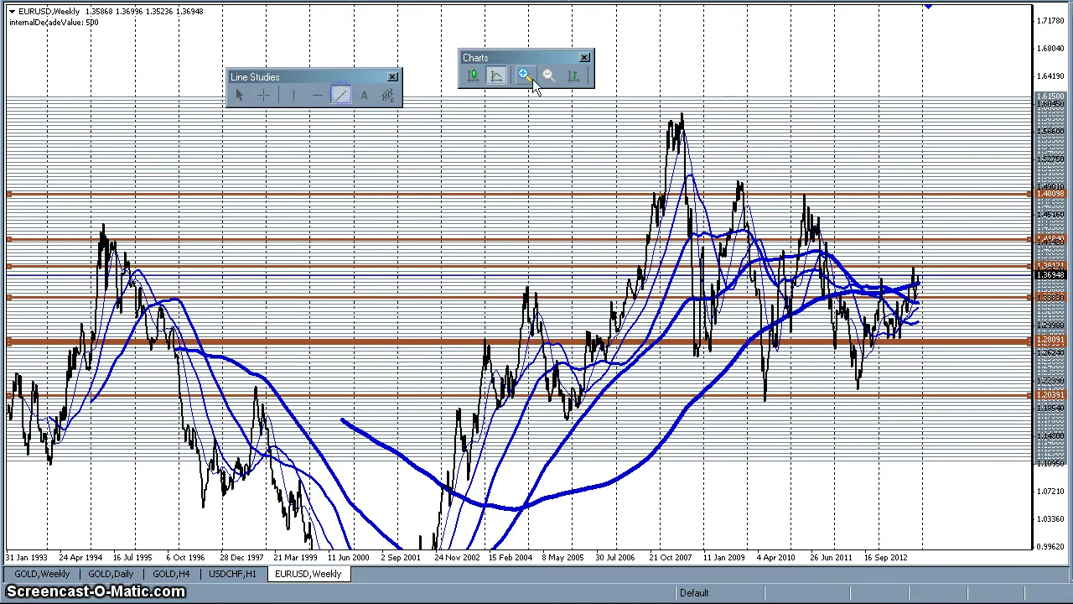
{"action": "left_click", "coordinate": [707, 132]}
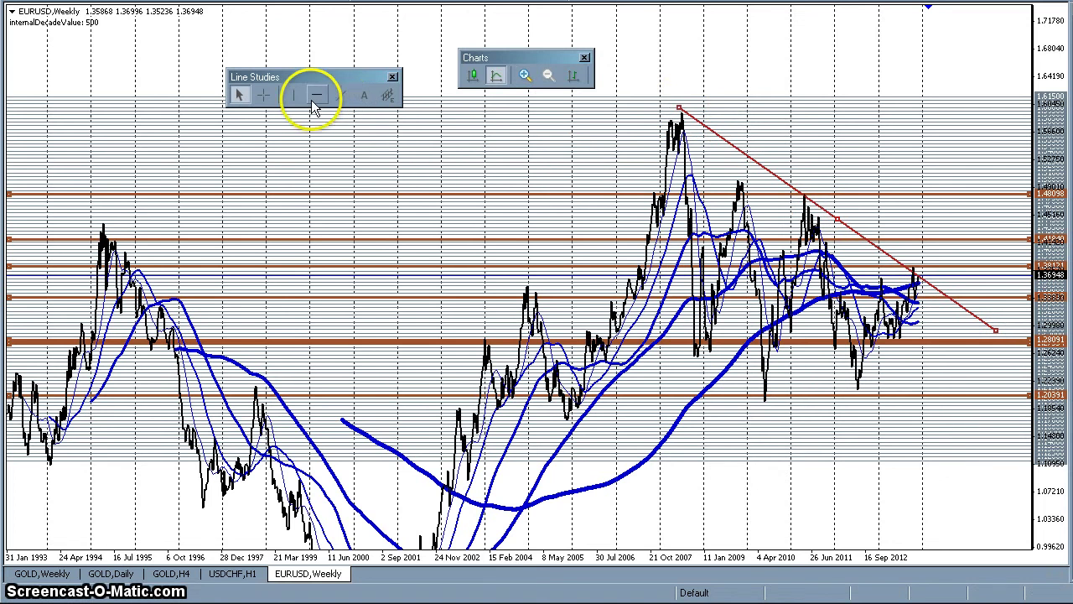
- Draw a rising trendline through the 2012 low, rescale to show the triangle, and open EURUSD H1
{"action": "left_click", "coordinate": [345, 97]}
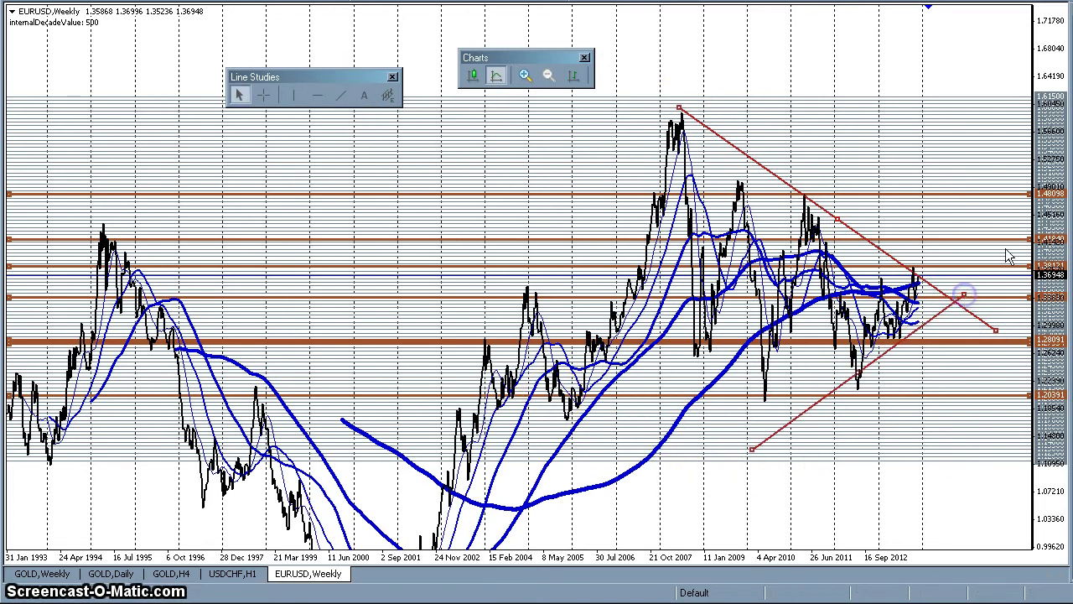
{"action": "left_click_drag", "start_coordinate": [1048, 144], "coordinate": [936, 441]}
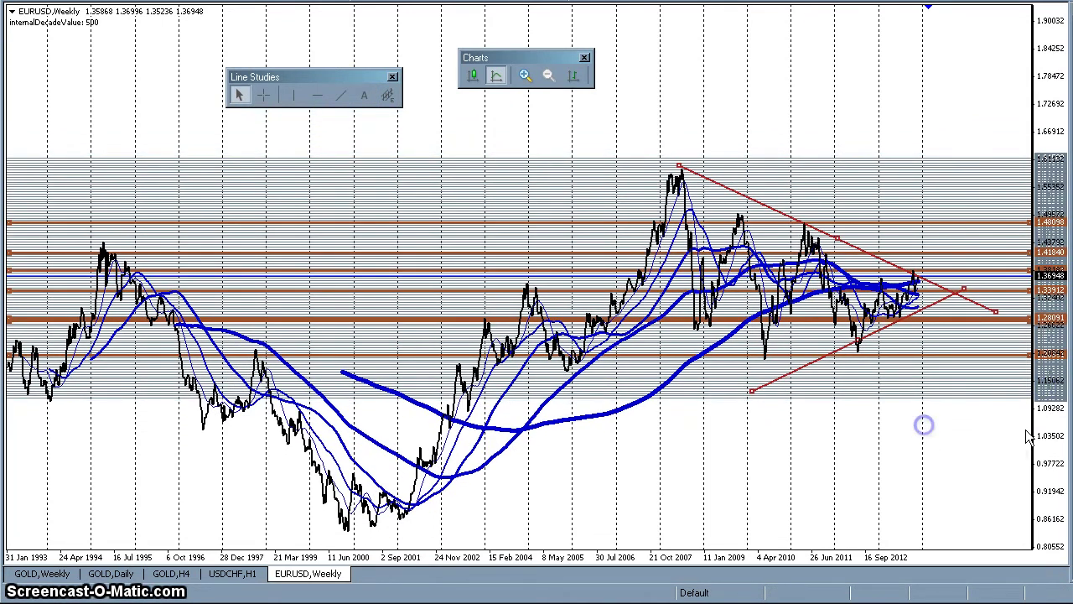
{"action": "left_click_drag", "start_coordinate": [1031, 431], "coordinate": [1044, 416]}
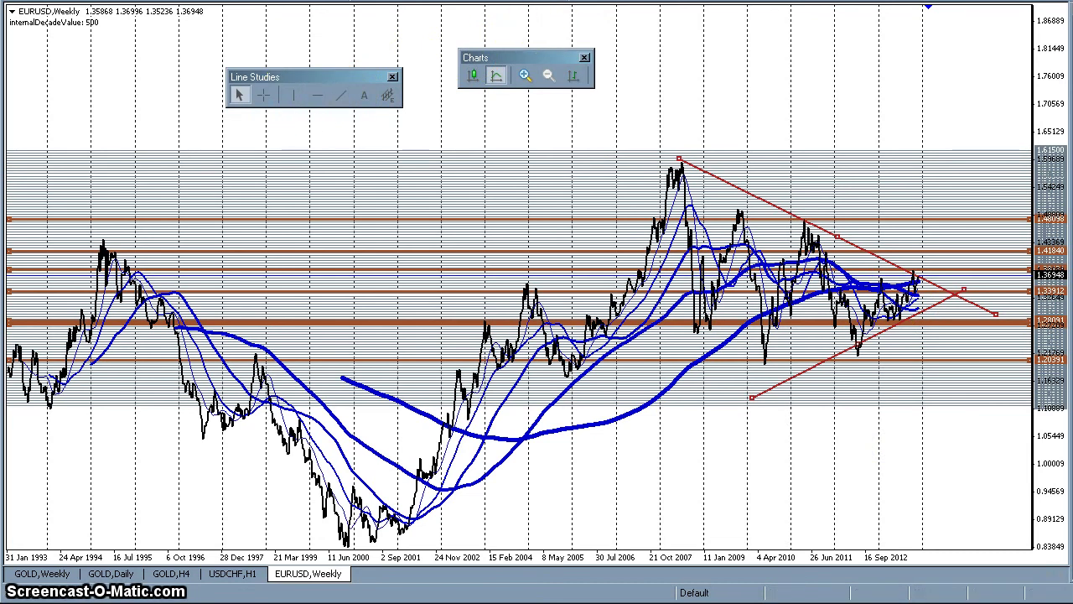
{"action": "left_click", "coordinate": [591, 1]}
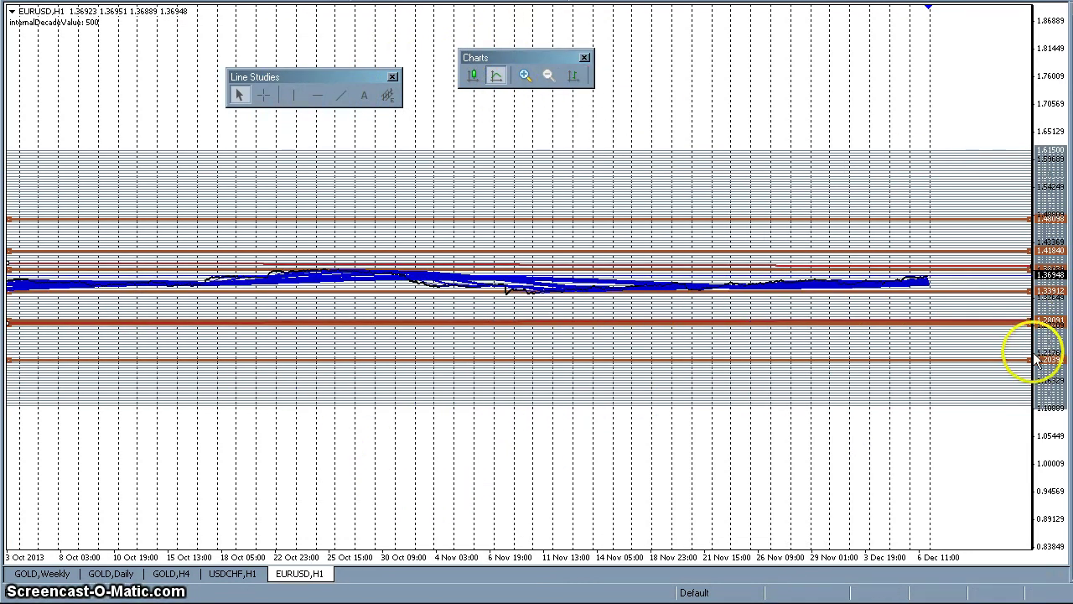
- Stretch the H1 price axis and pan so Oct–Dec 2013 prices between 1.33 and 1.39 fill the view
{"action": "left_click_drag", "start_coordinate": [1052, 275], "coordinate": [1053, 71]}
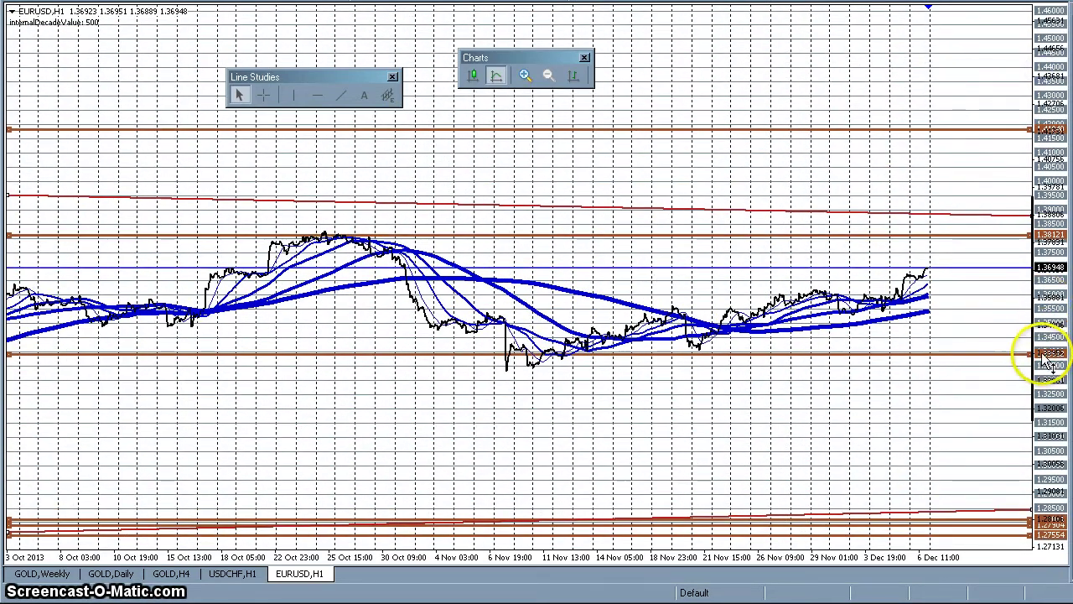
{"action": "left_click_drag", "start_coordinate": [1050, 384], "coordinate": [1030, 110]}
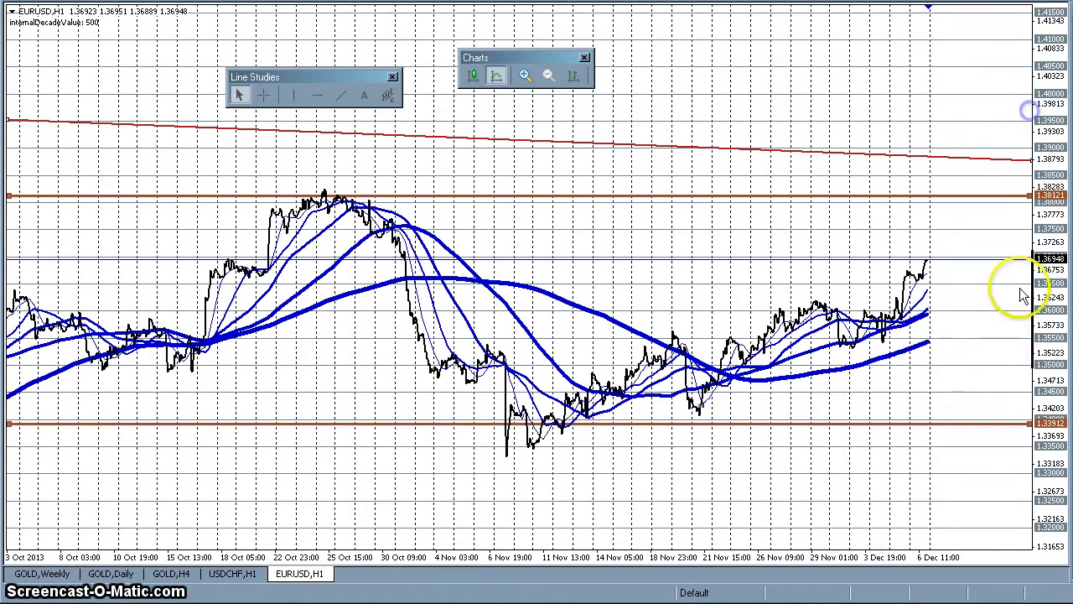
{"action": "left_click_drag", "start_coordinate": [1051, 333], "coordinate": [1038, 139]}
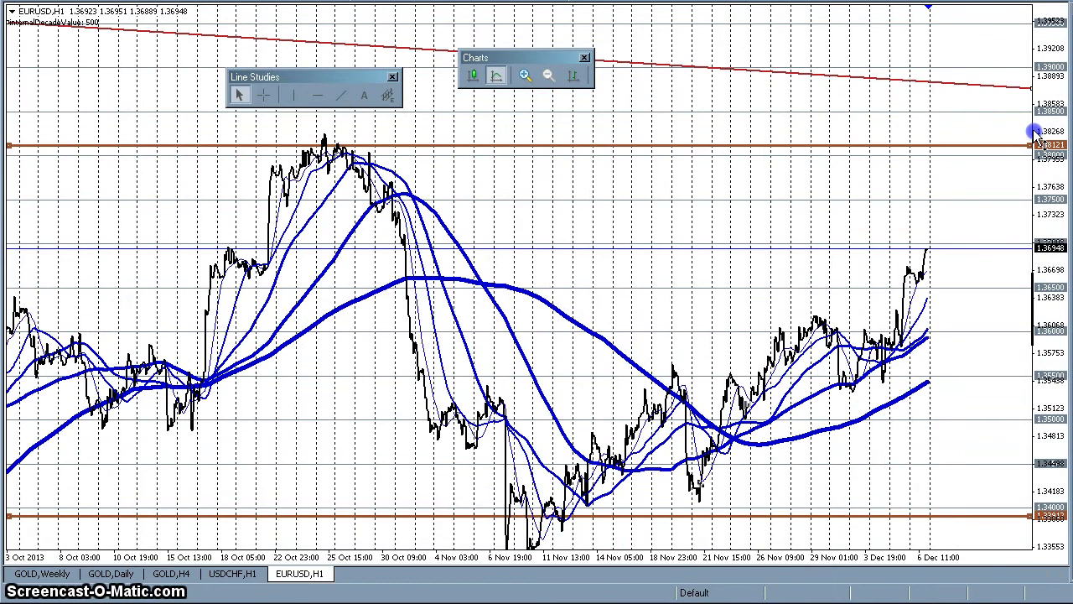
{"action": "left_click_drag", "start_coordinate": [951, 175], "coordinate": [934, 144]}
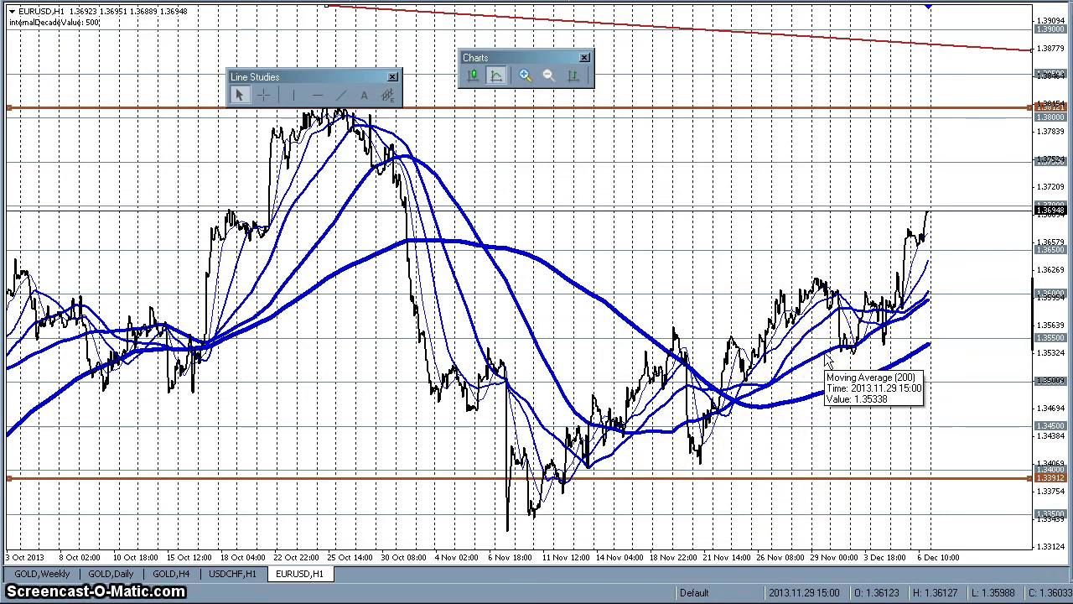
- Compress the H1 price scale to roughly 1.3225–1.3953 and switch the bars to candlesticks
{"action": "left_click", "coordinate": [675, 349]}
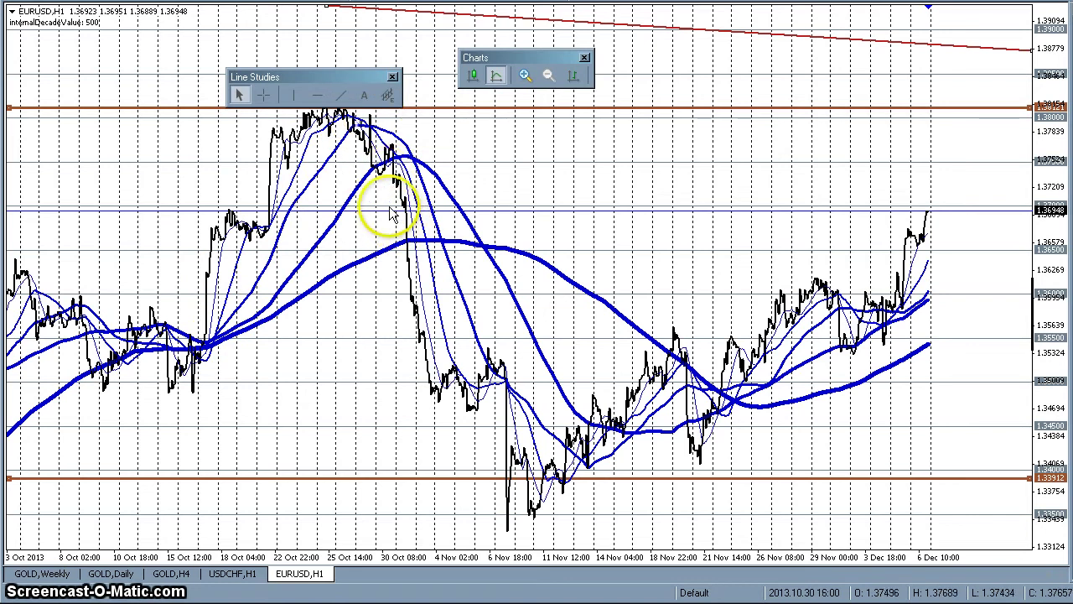
{"action": "mouse_move", "coordinate": [394, 164]}
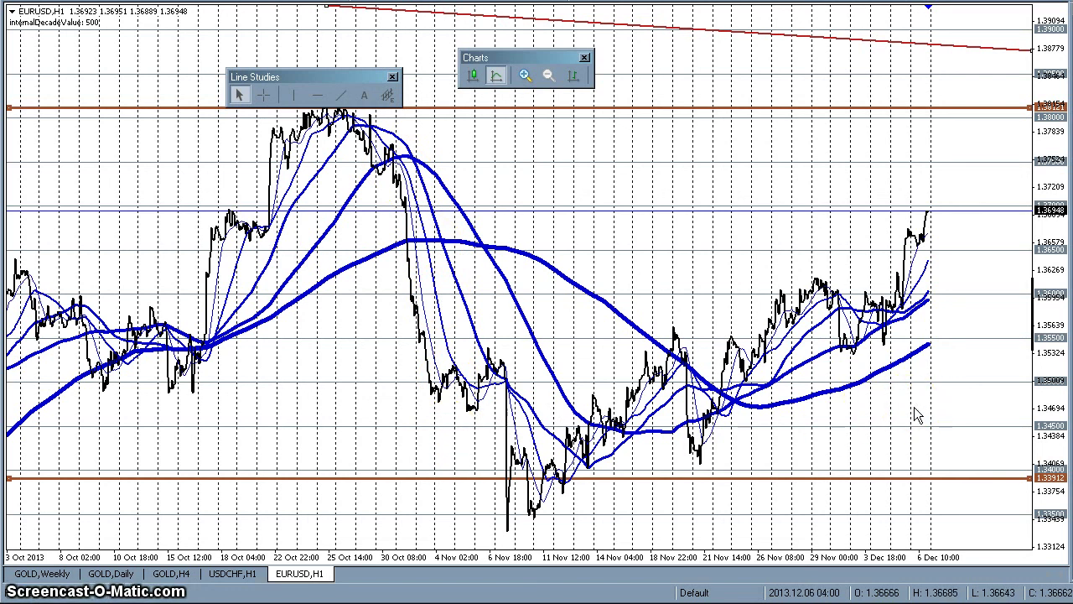
{"action": "left_click_drag", "start_coordinate": [1046, 312], "coordinate": [978, 334]}
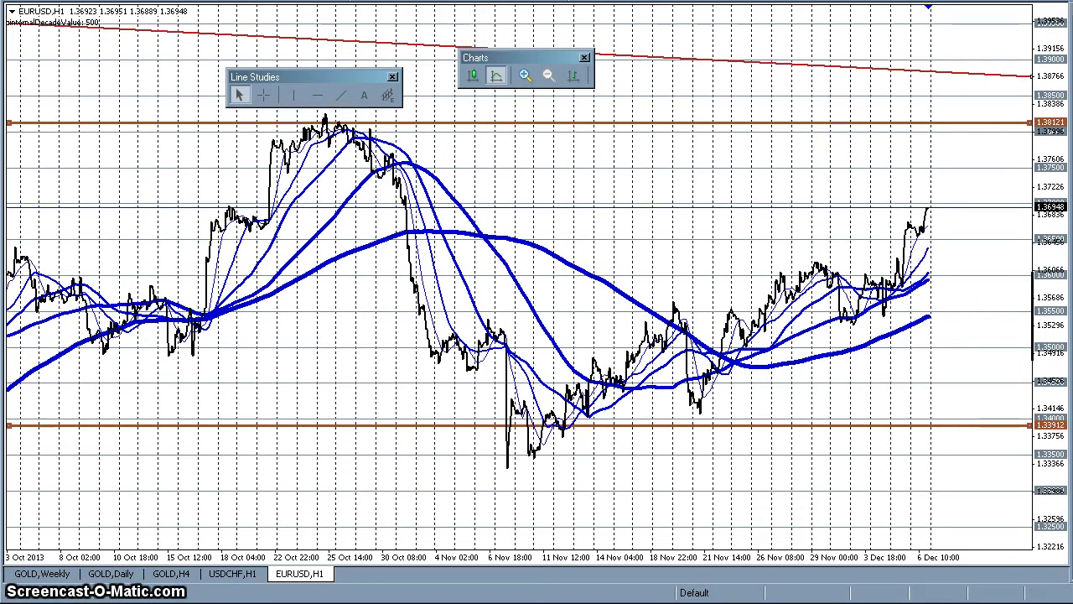
{"action": "left_click", "coordinate": [474, 77]}
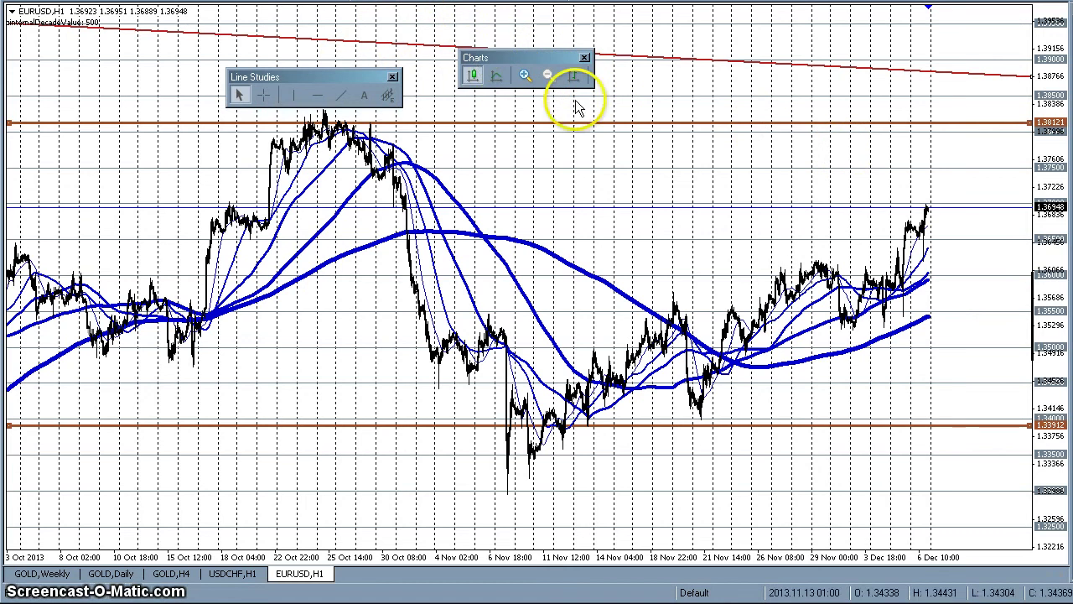
- Stretch the H1 chart, zoom in once and pan to bring bars up to 6 Dec into view
{"action": "left_click_drag", "start_coordinate": [1063, 290], "coordinate": [1041, 37]}
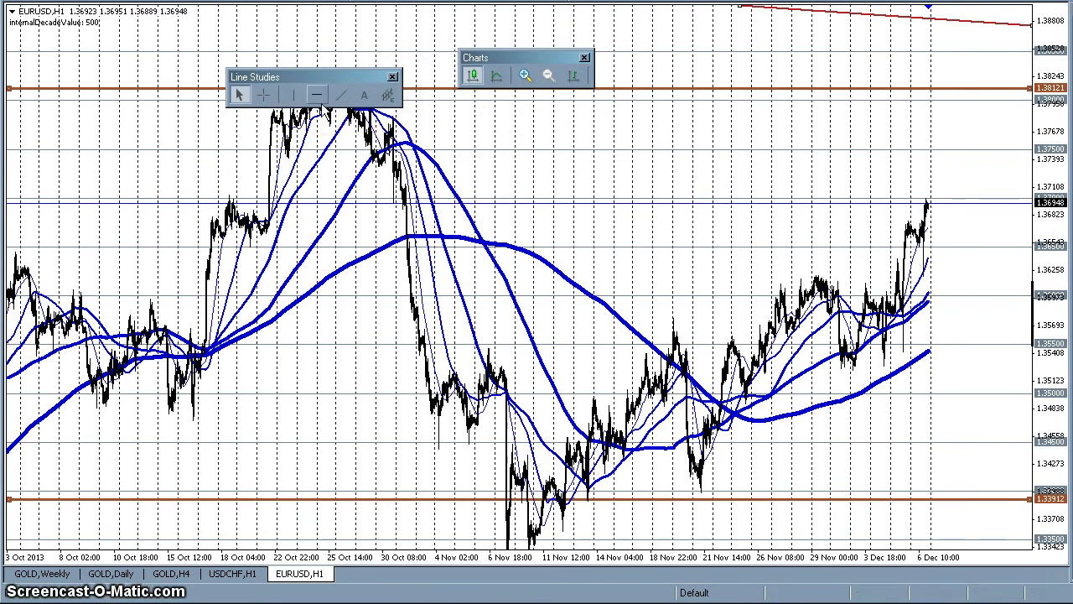
{"action": "left_click", "coordinate": [523, 78]}
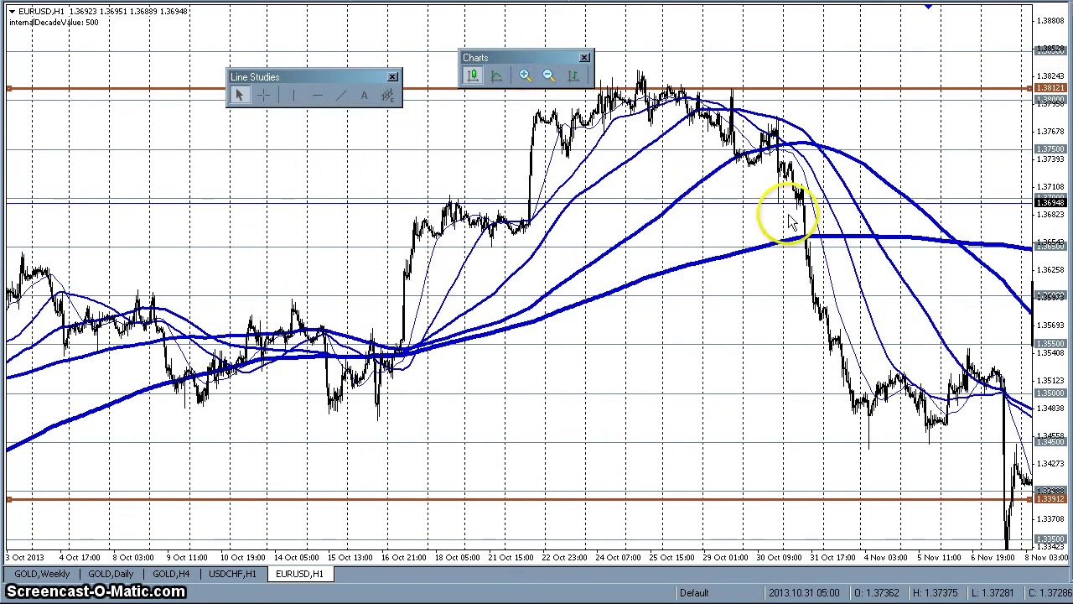
{"action": "scroll", "coordinate": [721, 328], "scroll_direction": "down", "scroll_amount": 3}
{"action": "left_click_drag", "start_coordinate": [482, 400], "coordinate": [263, 364]}
{"action": "left_click_drag", "start_coordinate": [826, 491], "coordinate": [580, 472]}
{"action": "left_click_drag", "start_coordinate": [857, 483], "coordinate": [610, 500]}
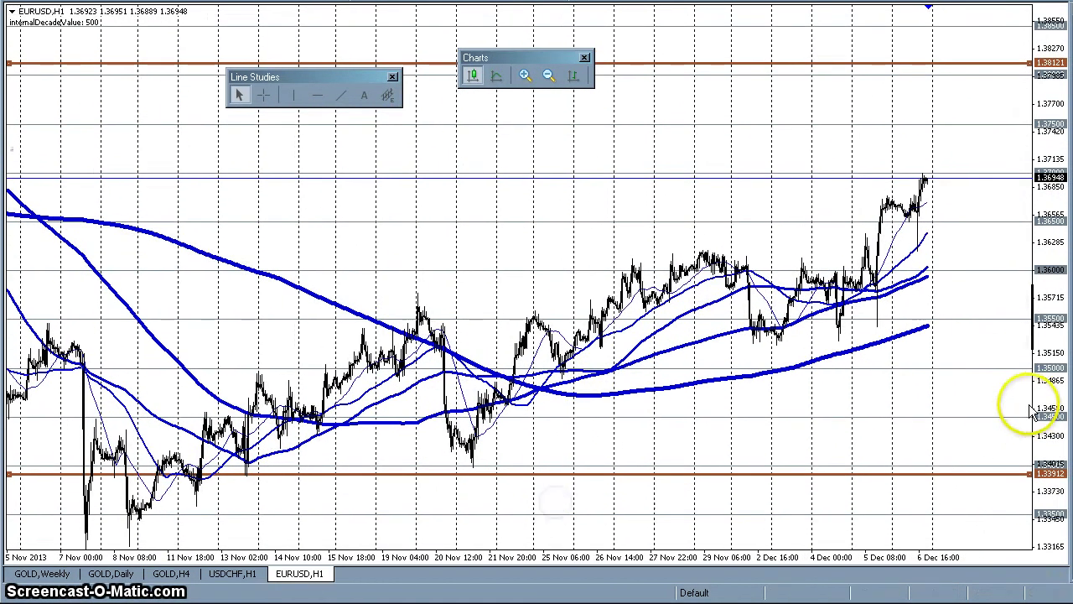
- Zoom in further, showing bars from 21 Nov to 6 Dec, and shift the candles up
{"action": "left_click_drag", "start_coordinate": [1052, 401], "coordinate": [1048, 252]}
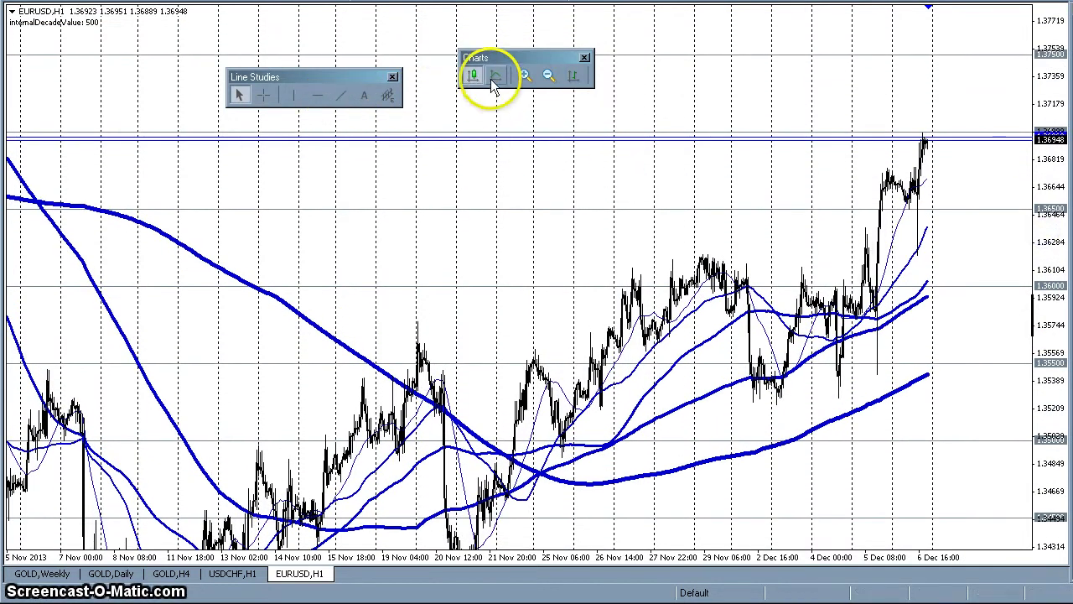
{"action": "left_click", "coordinate": [526, 78]}
{"action": "left_click_drag", "start_coordinate": [484, 216], "coordinate": [42, 220]}
{"action": "left_click_drag", "start_coordinate": [1065, 327], "coordinate": [1058, 369]}
{"action": "left_click_drag", "start_coordinate": [958, 371], "coordinate": [920, 248]}
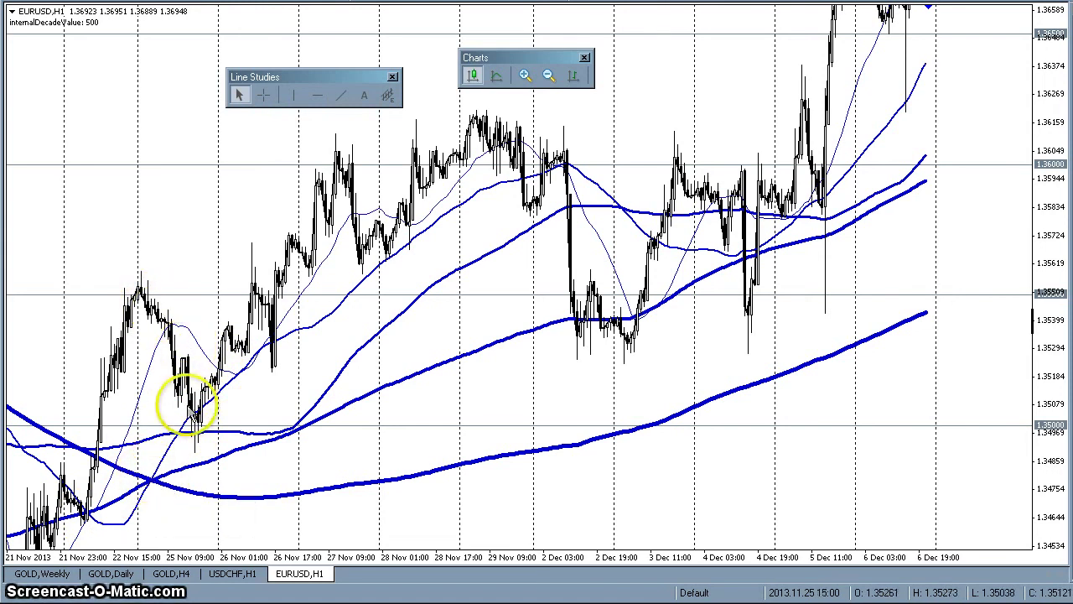
- Read a moving average's value, then compress the price scale and shift the candles up
{"action": "left_click", "coordinate": [145, 492]}
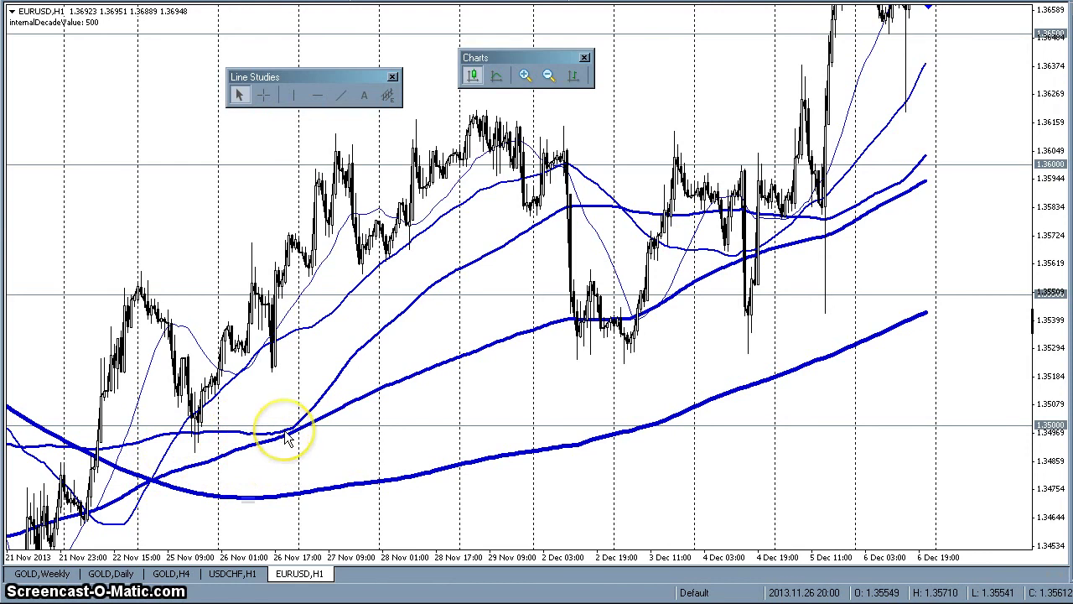
{"action": "left_click", "coordinate": [437, 483]}
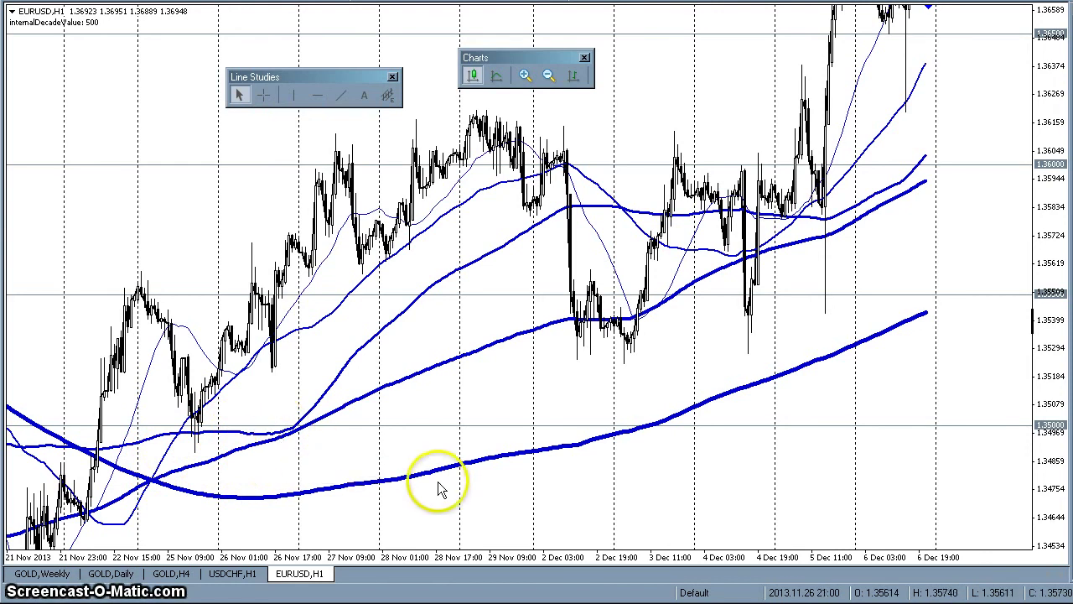
{"action": "mouse_move", "coordinate": [692, 416]}
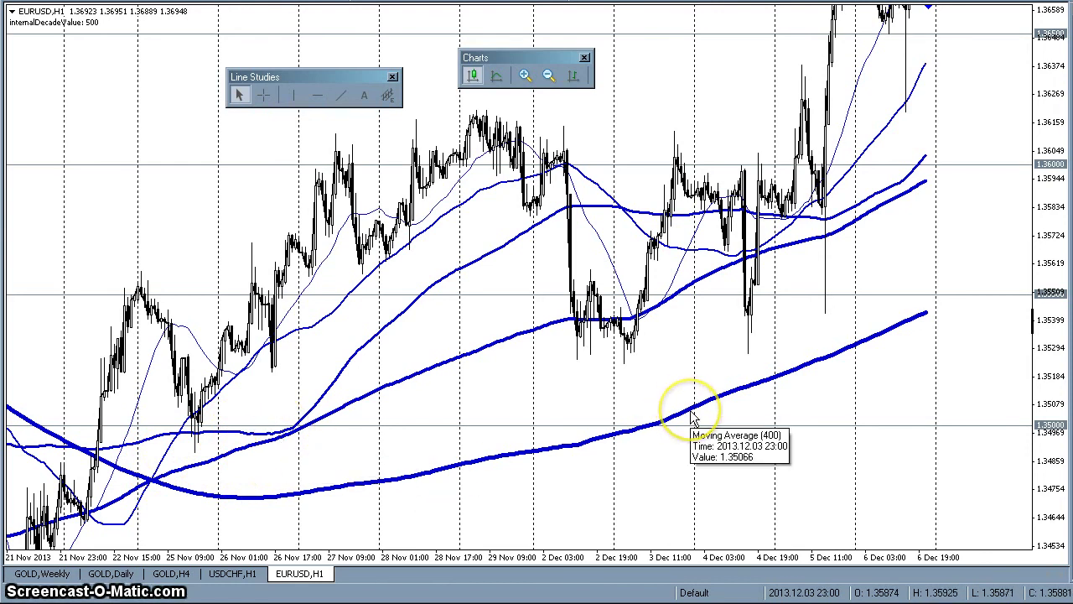
{"action": "mouse_move", "coordinate": [1038, 270]}
{"action": "left_mouse_down"}
{"action": "mouse_move", "coordinate": [1050, 289]}
{"action": "mouse_move", "coordinate": [1044, 277]}
{"action": "left_mouse_up"}
{"action": "left_click", "coordinate": [444, 444]}
{"action": "left_click", "coordinate": [477, 419]}
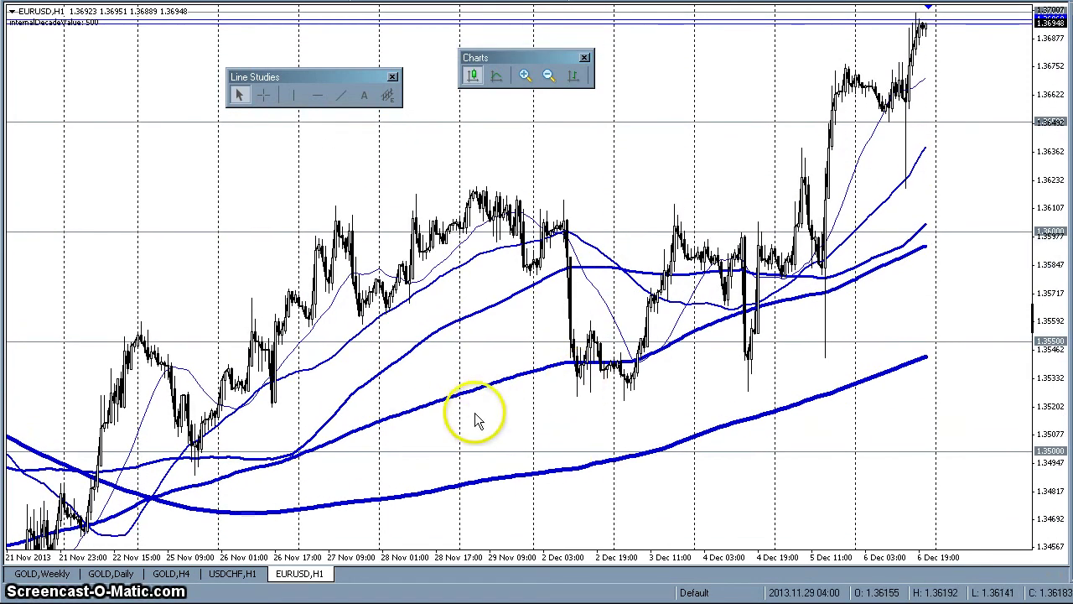
{"action": "left_click_drag", "start_coordinate": [391, 412], "coordinate": [453, 409]}
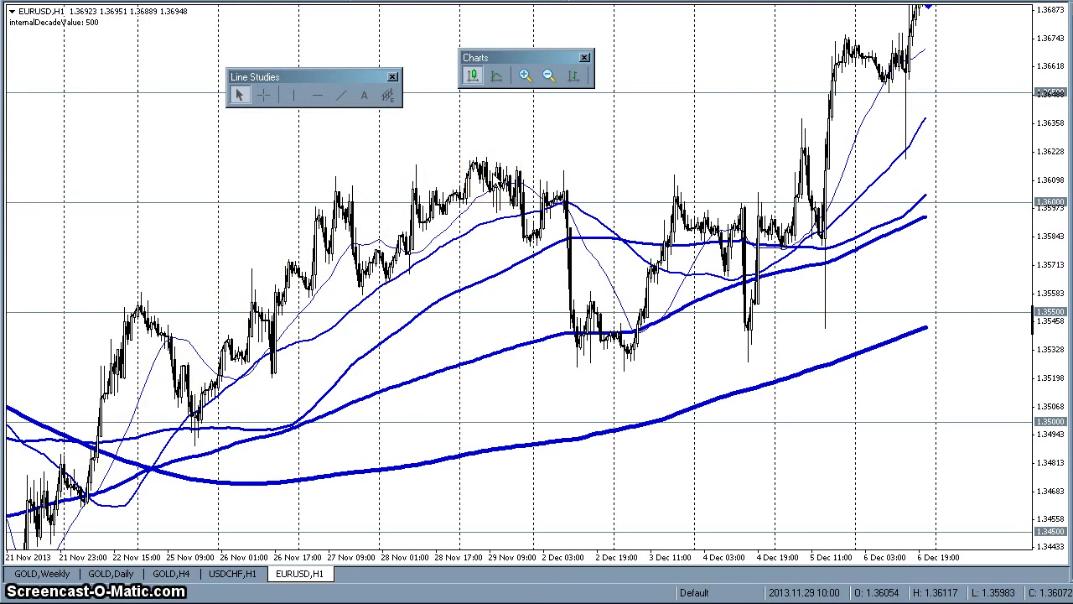
- Lower and compress the chart so the 6 Dec peak near 1.36948 shows below 1.3750
{"action": "mouse_move", "coordinate": [506, 174]}
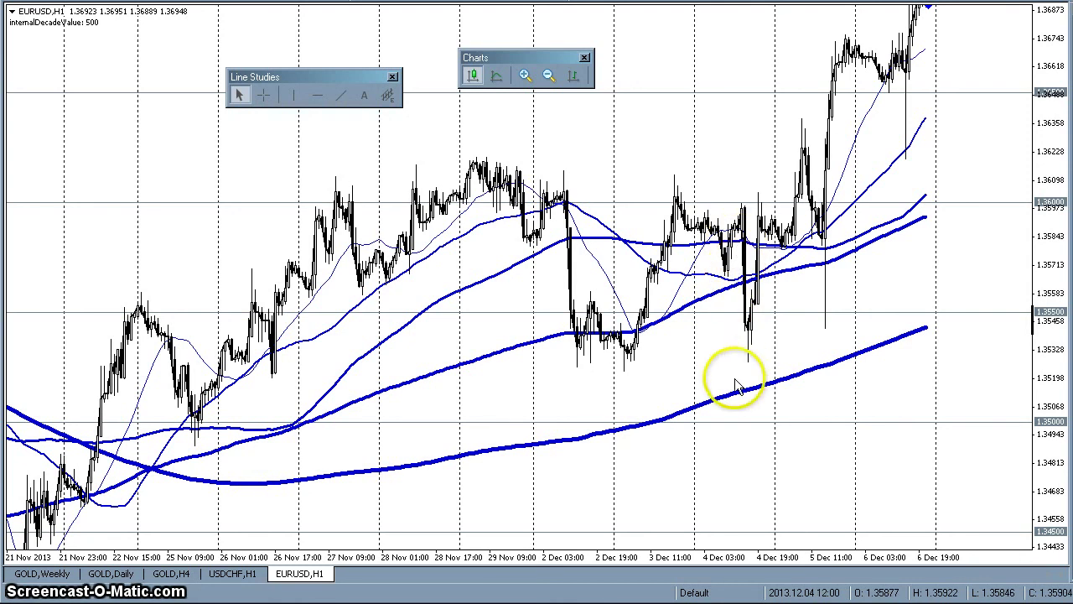
{"action": "left_click_drag", "start_coordinate": [964, 279], "coordinate": [980, 302]}
{"action": "left_click_drag", "start_coordinate": [1036, 272], "coordinate": [975, 319]}
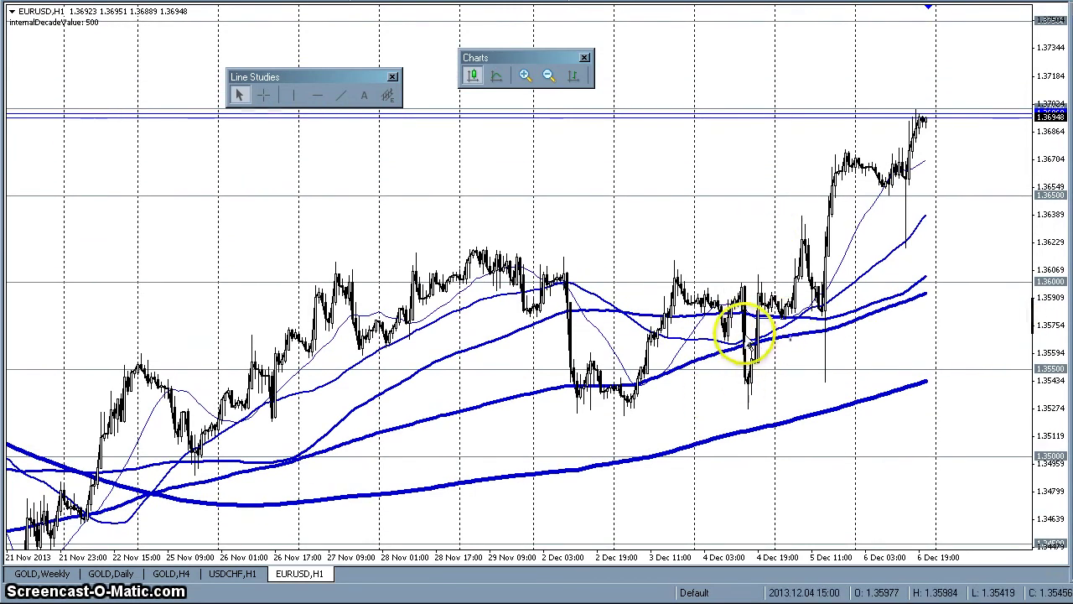
{"action": "left_click", "coordinate": [761, 283]}
{"action": "left_click", "coordinate": [453, 331]}
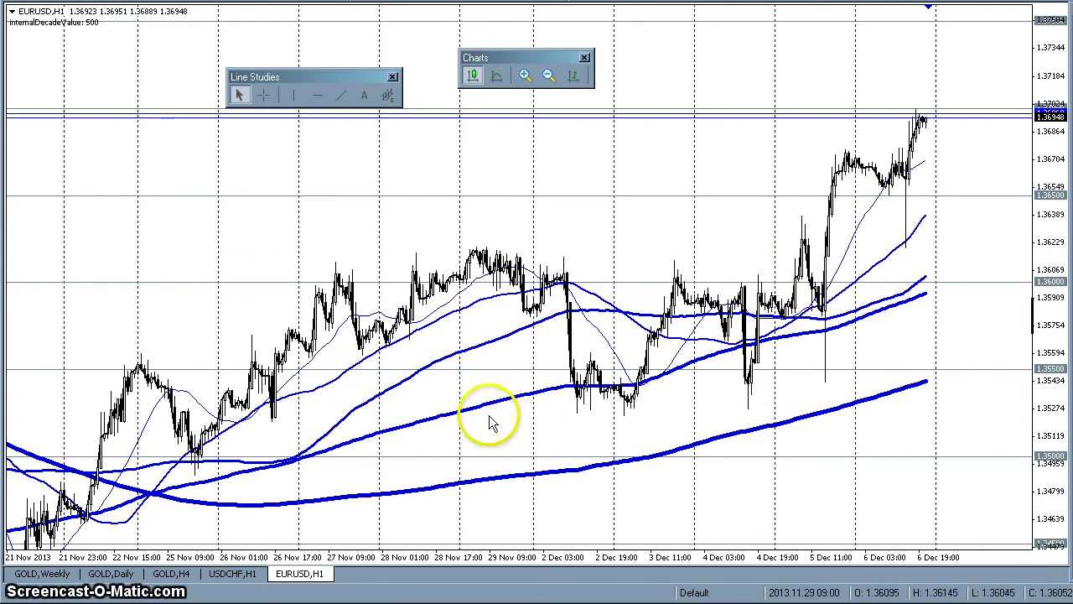
{"action": "left_click_drag", "start_coordinate": [468, 455], "coordinate": [439, 408]}
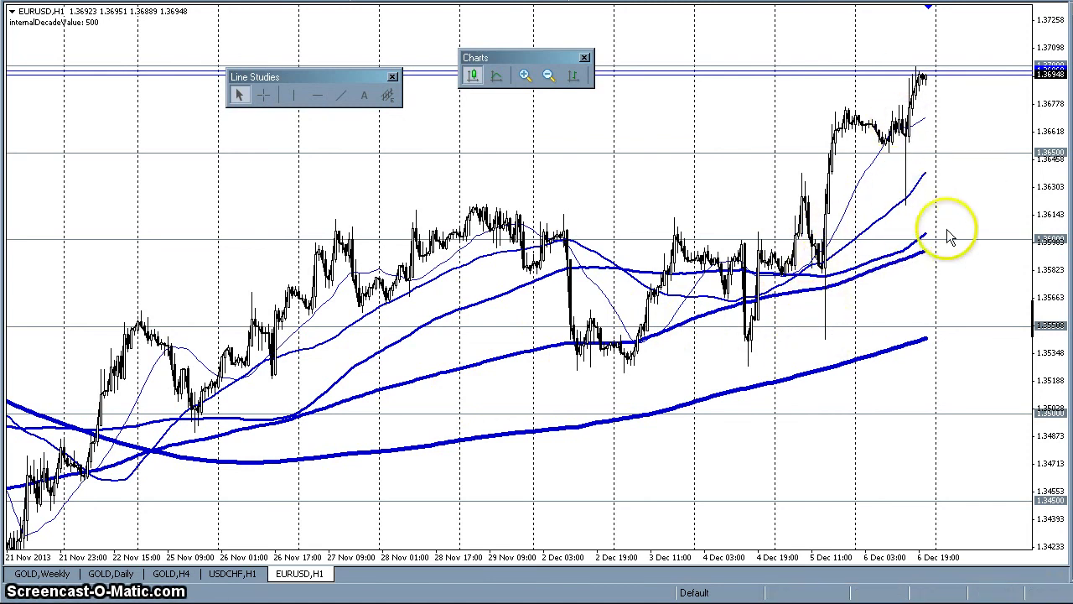
{"action": "left_click_drag", "start_coordinate": [1056, 238], "coordinate": [1059, 256]}
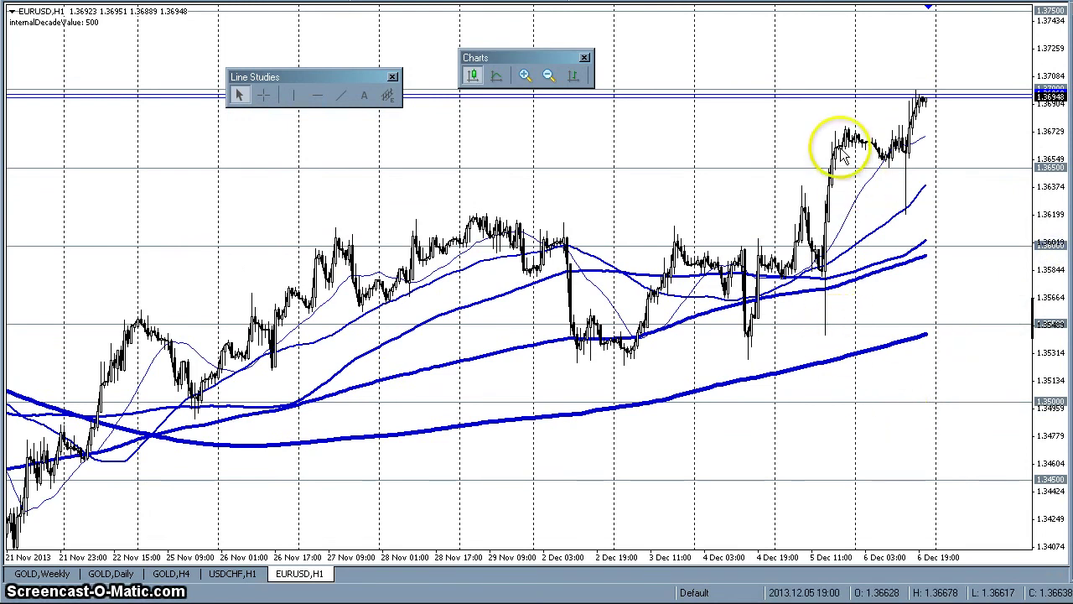
{"action": "left_click_drag", "start_coordinate": [1045, 293], "coordinate": [1032, 199]}
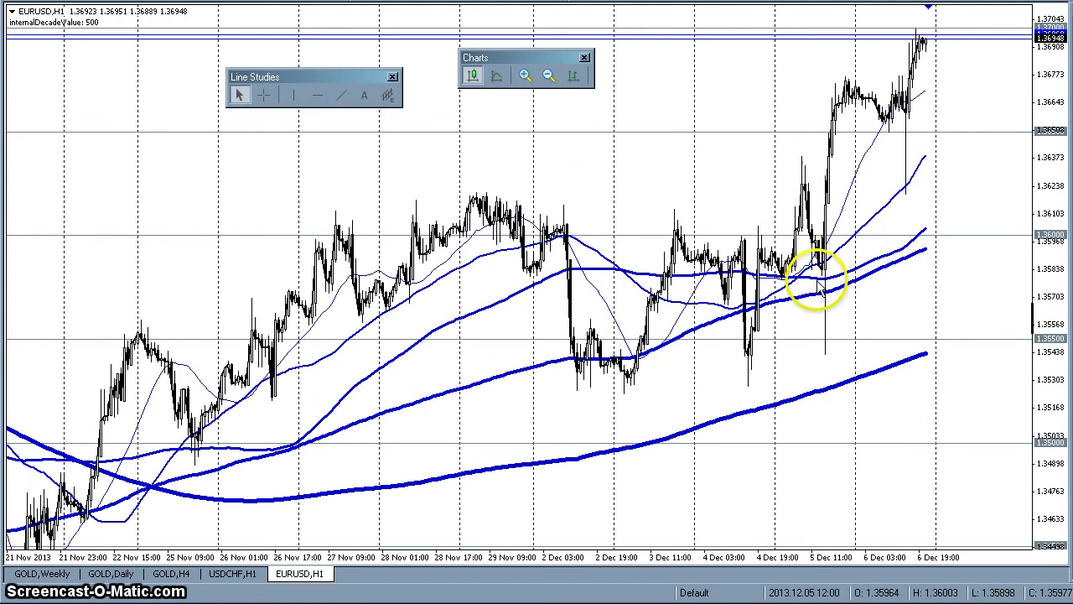
{"action": "left_click_drag", "start_coordinate": [1038, 323], "coordinate": [1048, 276]}
{"action": "left_click_drag", "start_coordinate": [964, 291], "coordinate": [918, 287]}
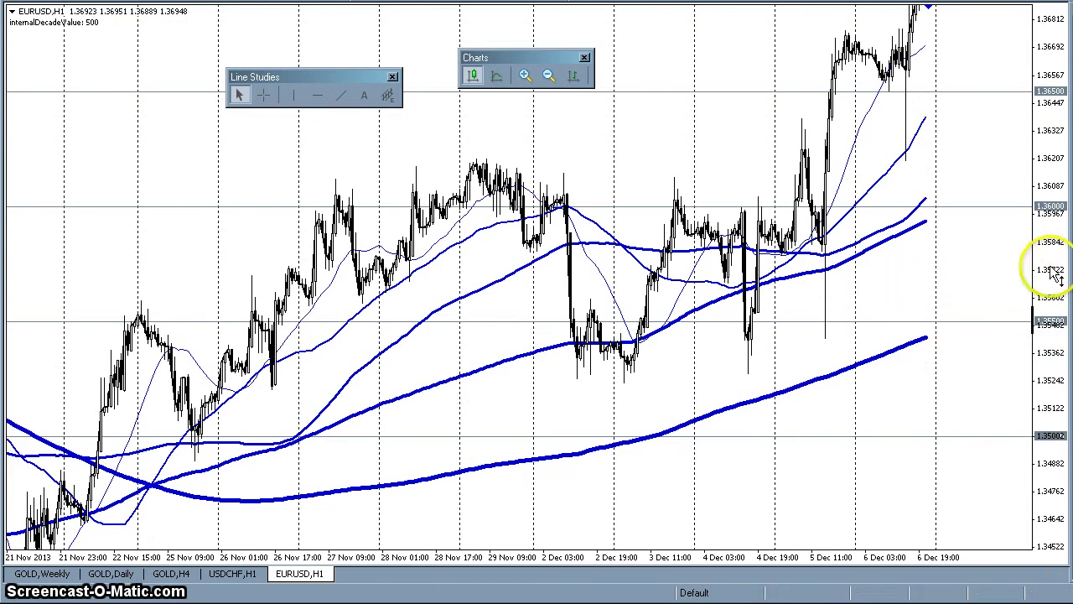
{"action": "left_click_drag", "start_coordinate": [1054, 277], "coordinate": [1054, 300]}
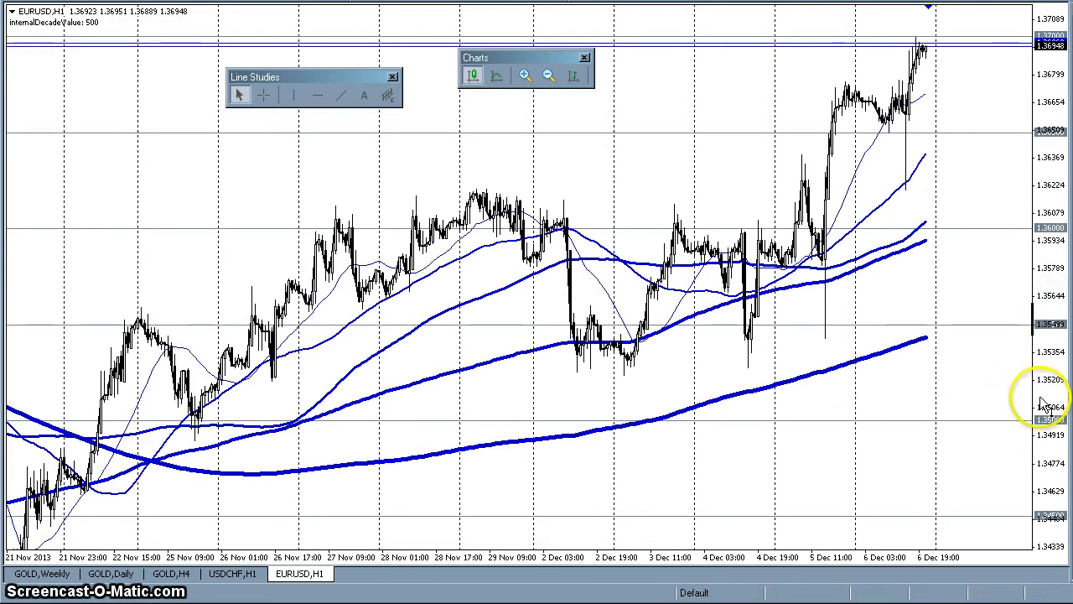
{"action": "left_click_drag", "start_coordinate": [1040, 404], "coordinate": [1042, 424]}
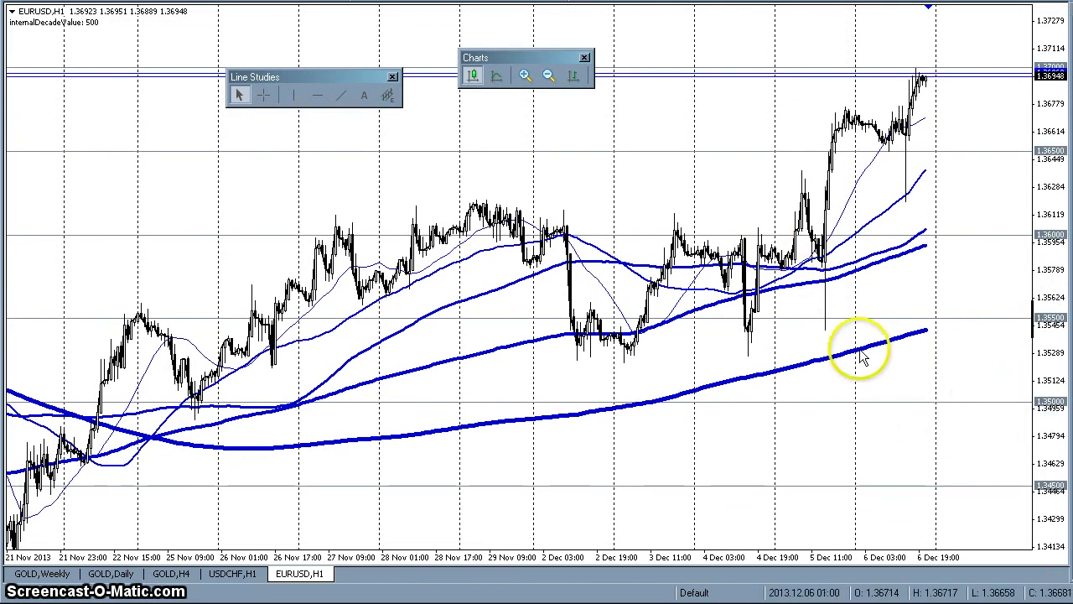
{"action": "left_click_drag", "start_coordinate": [408, 355], "coordinate": [283, 462]}
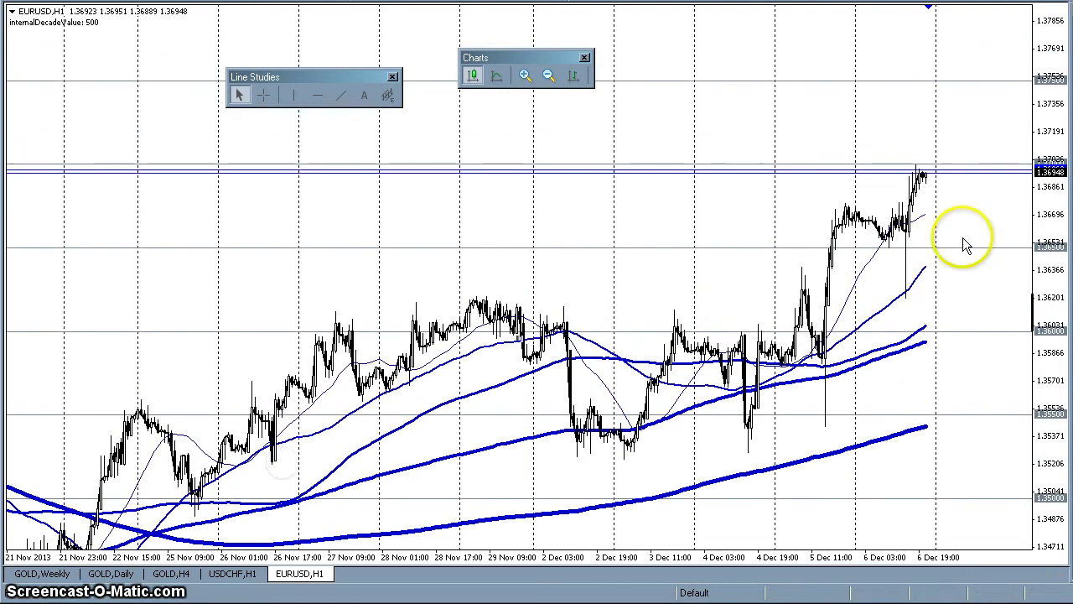
{"action": "mouse_move", "coordinate": [1068, 265]}
{"action": "left_mouse_down"}
{"action": "mouse_move", "coordinate": [1051, 289]}
{"action": "mouse_move", "coordinate": [1051, 273]}
{"action": "left_mouse_up"}
{"action": "left_click_drag", "start_coordinate": [775, 465], "coordinate": [759, 436]}
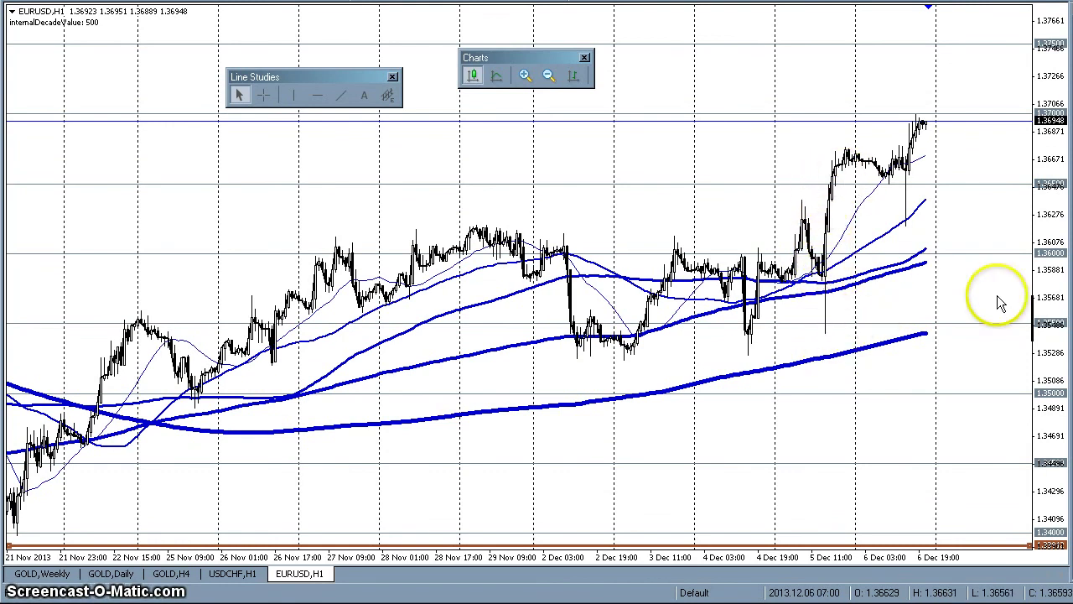
{"action": "left_click_drag", "start_coordinate": [1021, 237], "coordinate": [996, 243]}
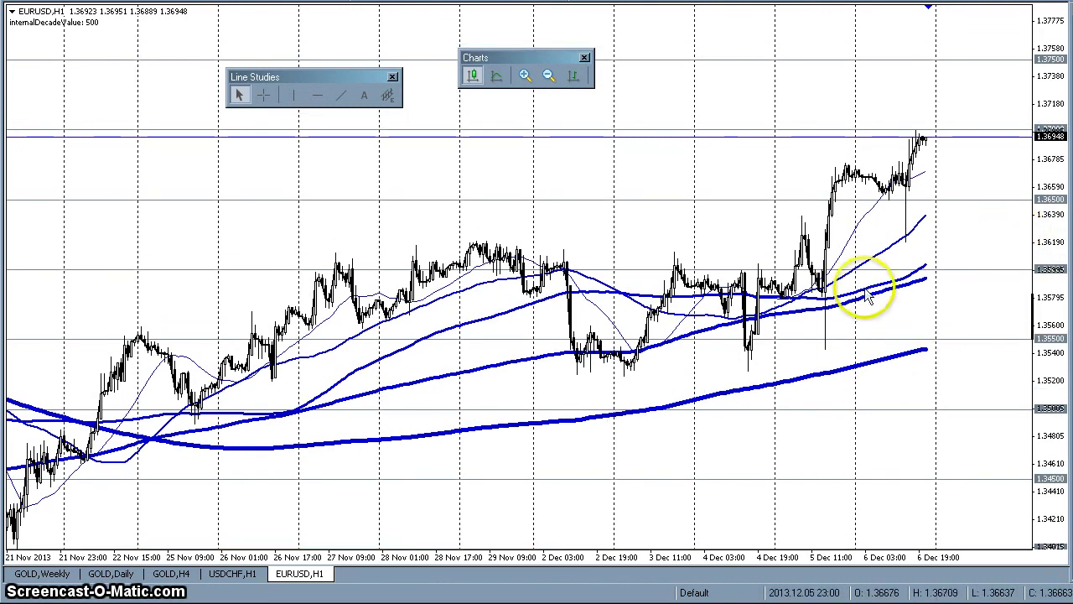